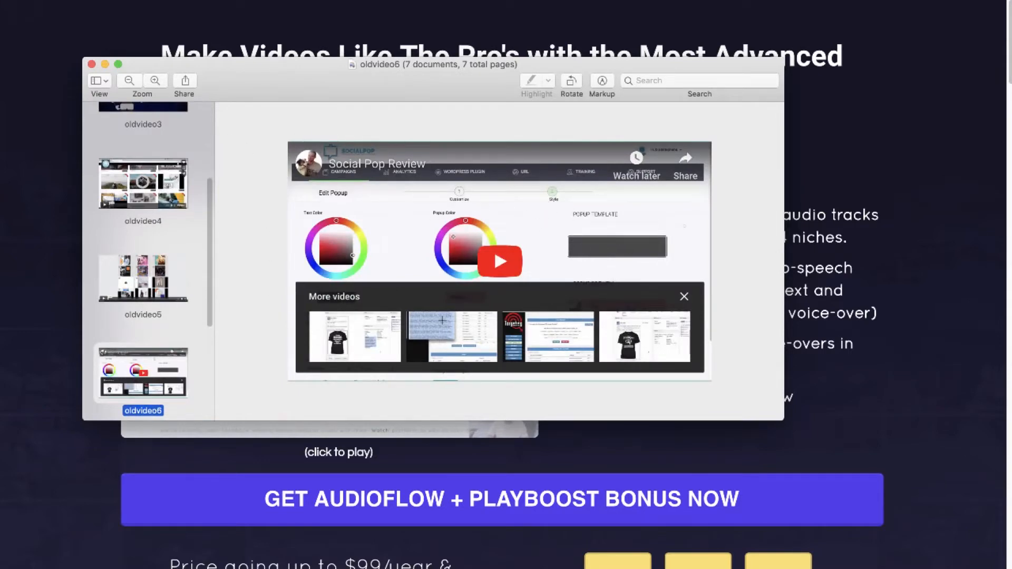
# Look through the oldvideo6, oldvideo7 and oldvideo1.png screenshots for how existing video players appear.
pyautogui.press('Down')
pyautogui.press('Up')
pyautogui.press('Down')
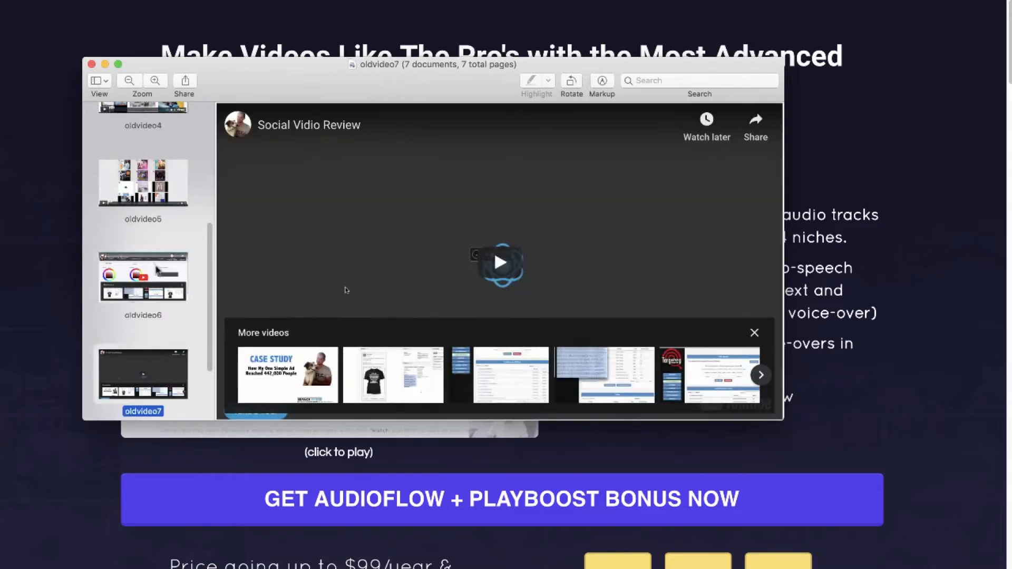
pyautogui.press('Up')
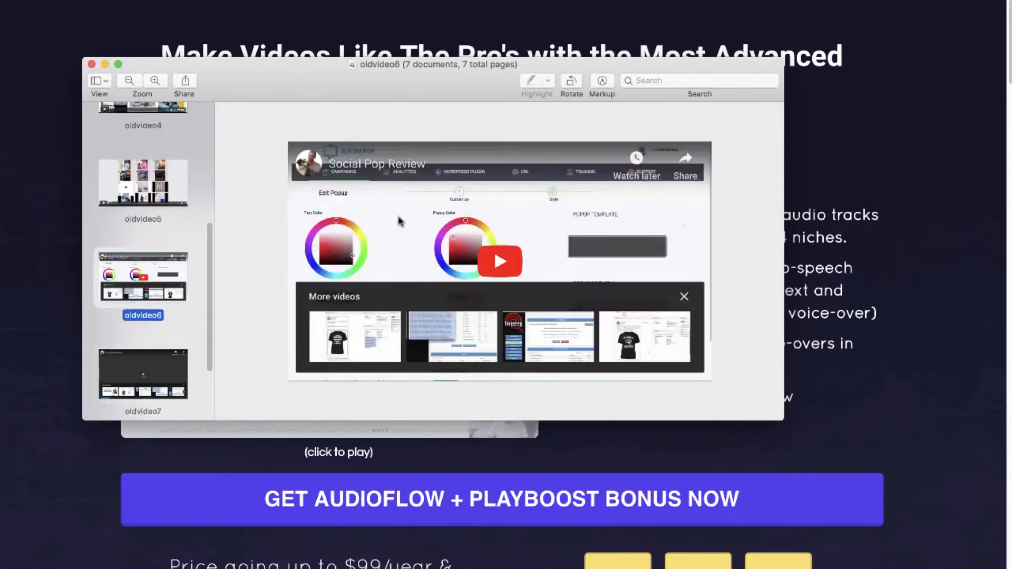
pyautogui.press('Down')
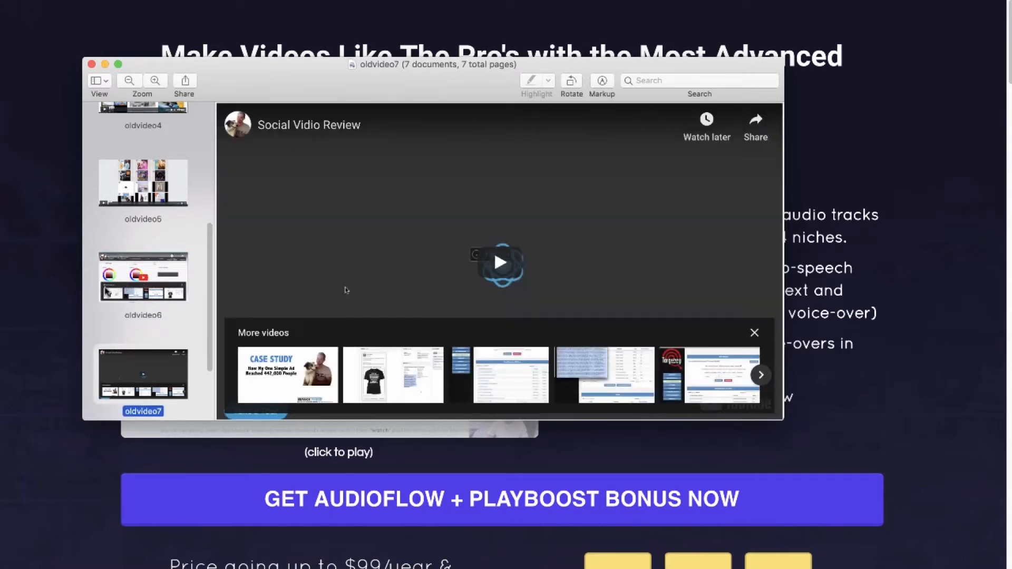
pyautogui.press('Down')
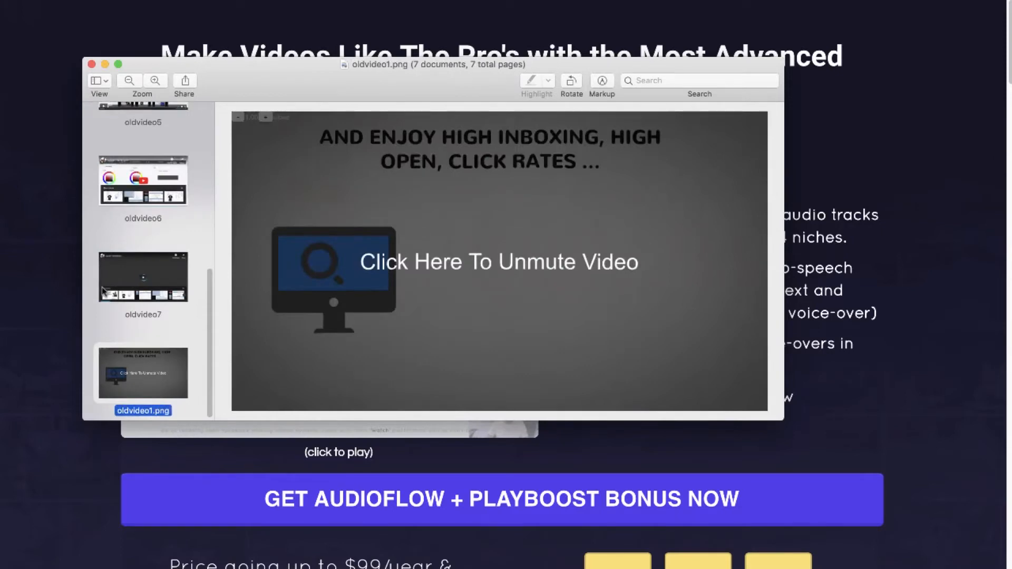
pyautogui.click(59, 352)
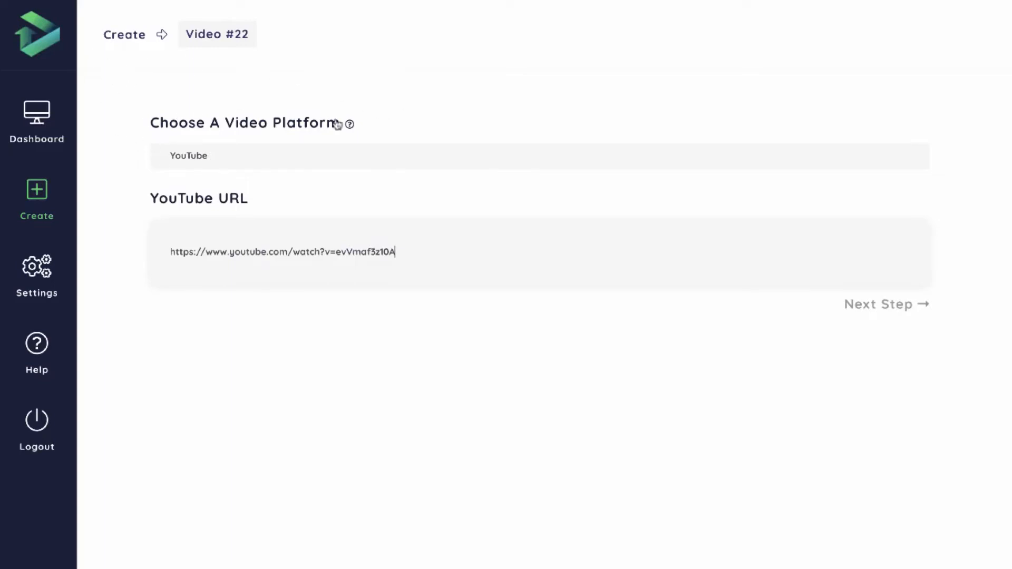
# Continue to the editor with YouTube as the platform for the entered video URL, and view the thumbnail options.
pyautogui.click(212, 155)
pyautogui.click(355, 364)
pyautogui.click(876, 311)
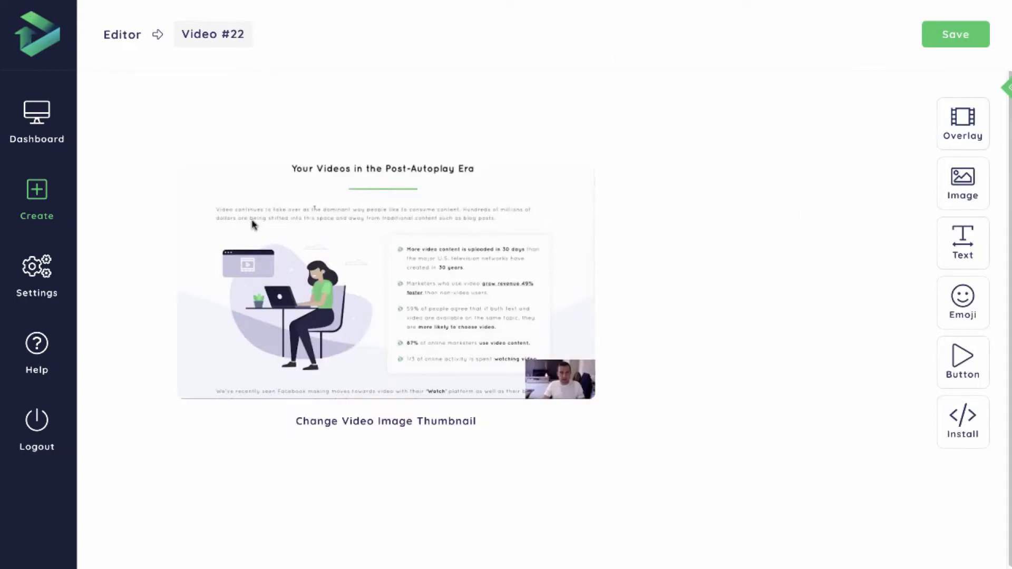
pyautogui.click(420, 427)
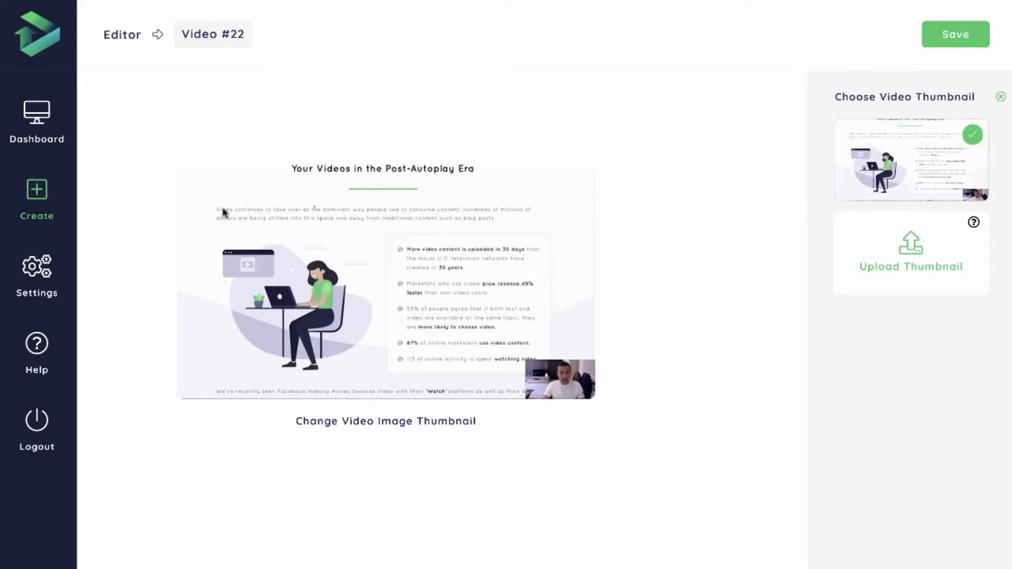
pyautogui.click(998, 98)
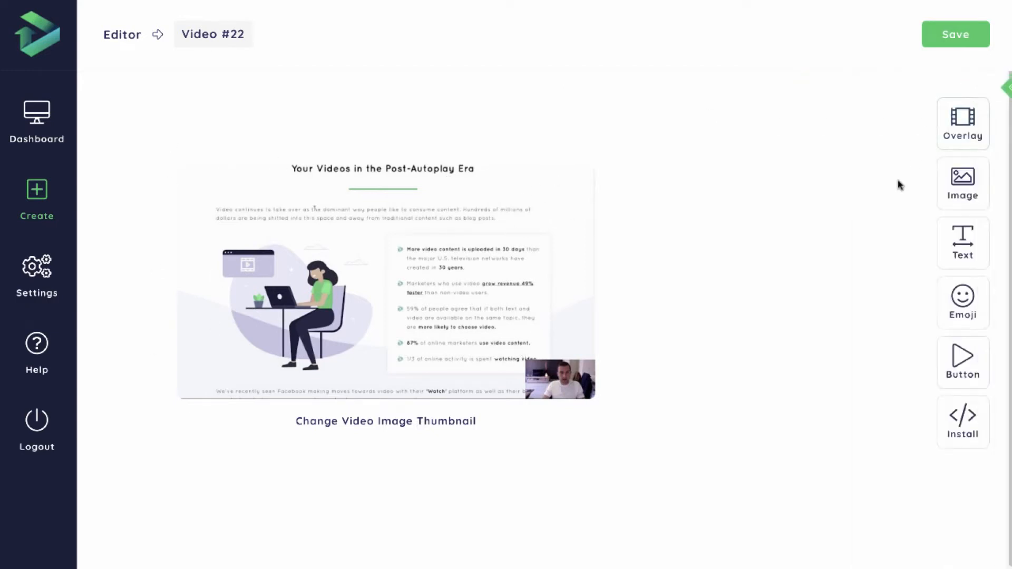
# Add an overlay to the video, trying the rocket-and-cloud pattern before choosing the plain solid overlay.
pyautogui.click(968, 141)
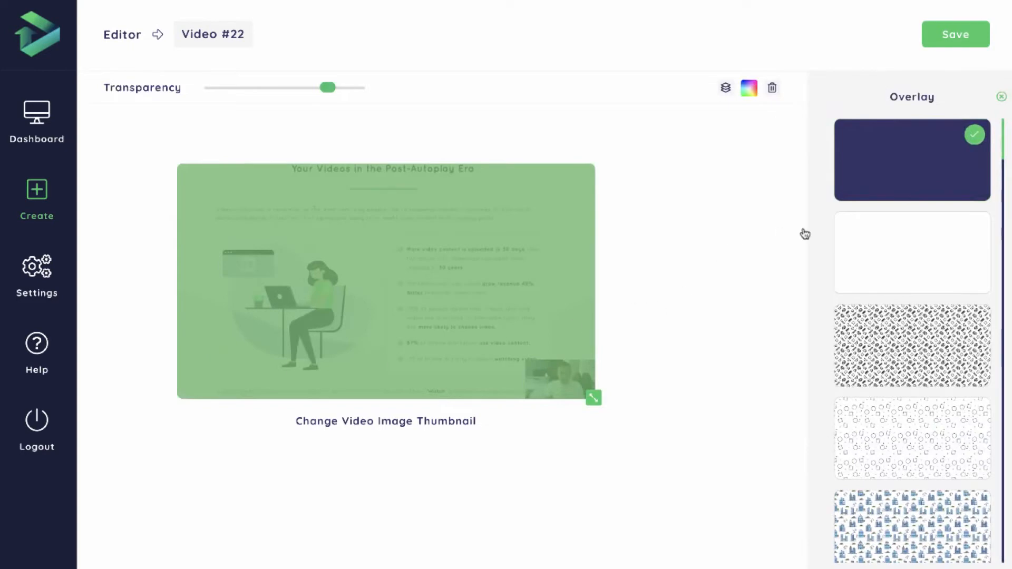
pyautogui.scroll(-10, 885, 224)
pyautogui.scroll(-10, 884, 224)
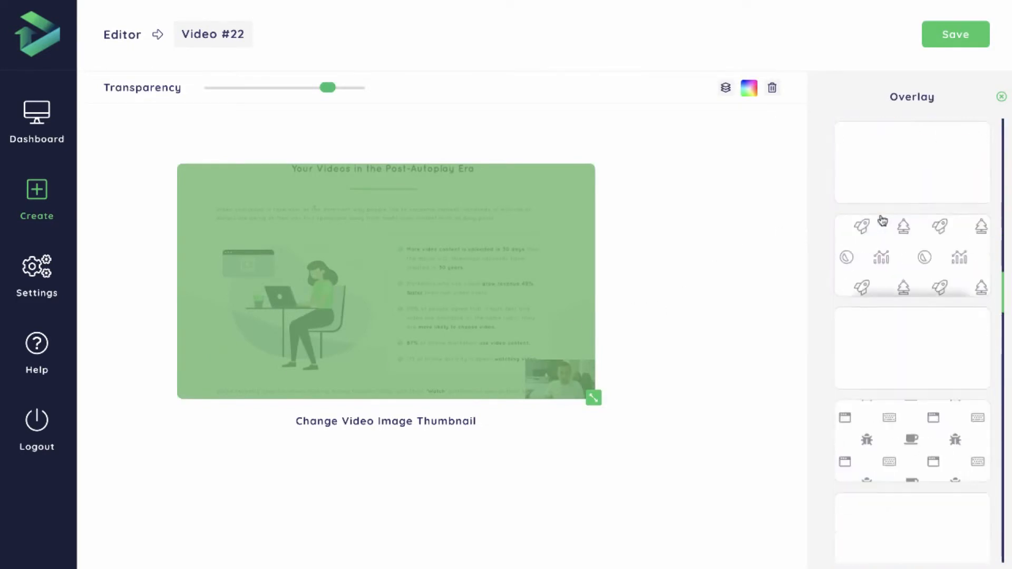
pyautogui.scroll(-3, 915, 321)
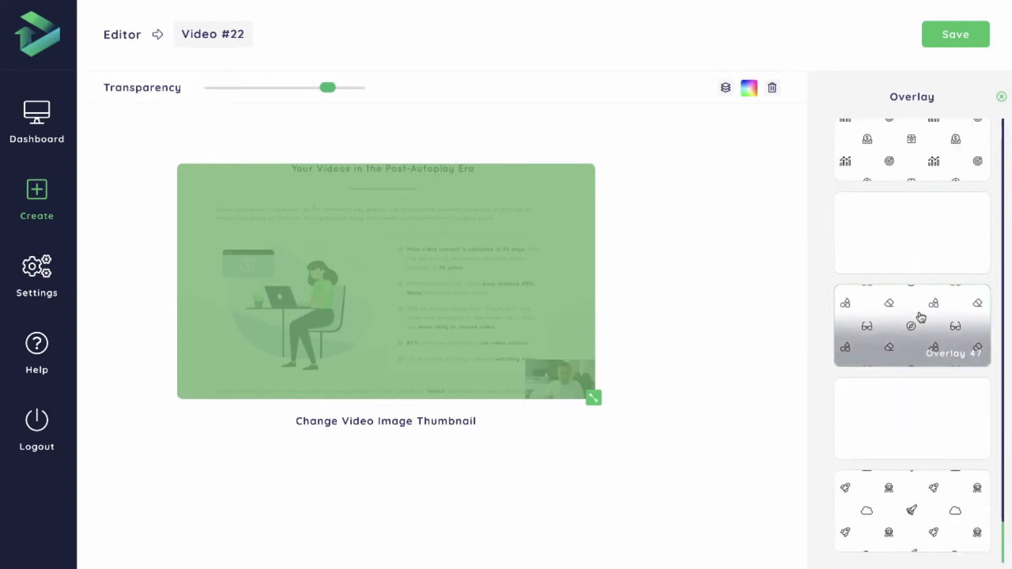
pyautogui.click(893, 441)
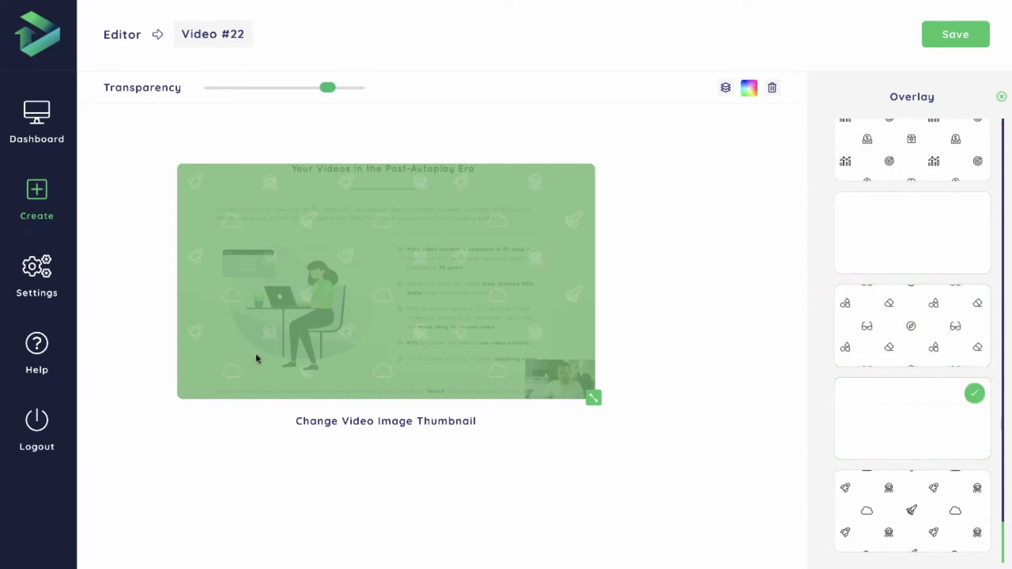
pyautogui.scroll(20, 920, 380)
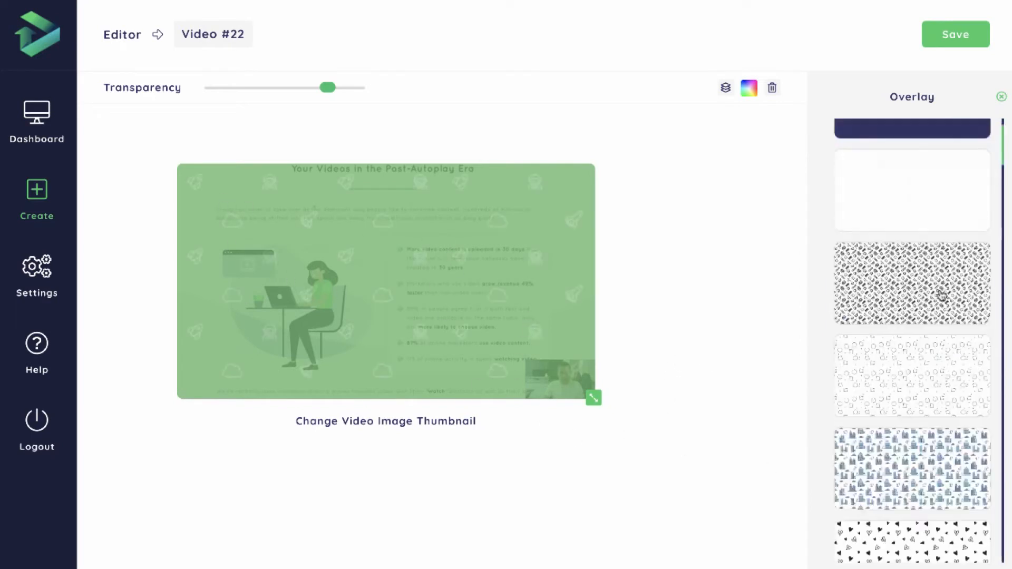
pyautogui.click(908, 182)
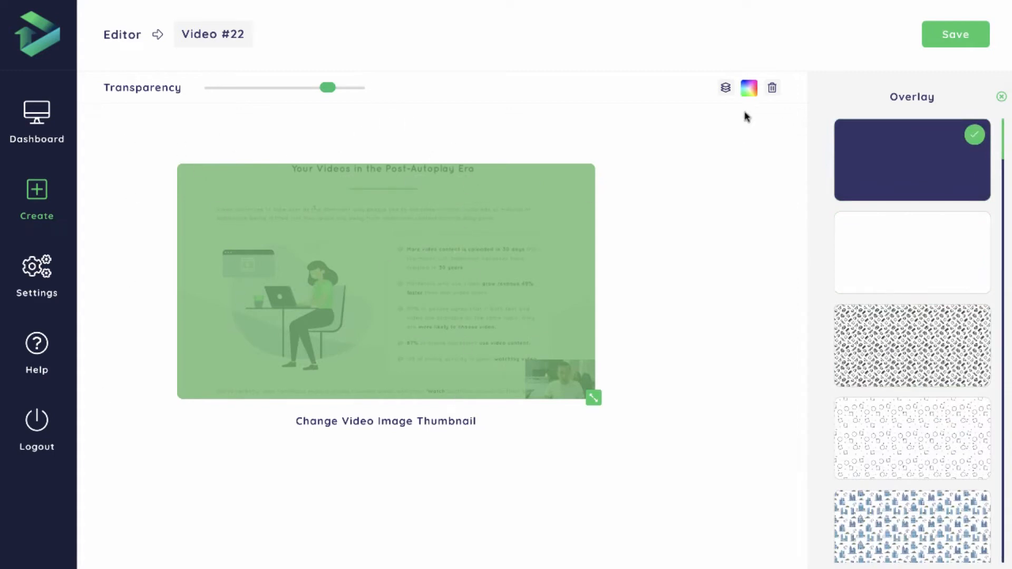
# Try white and several greys for the solid overlay and set its colour to light blue-grey #cfd8dc.
pyautogui.click(749, 88)
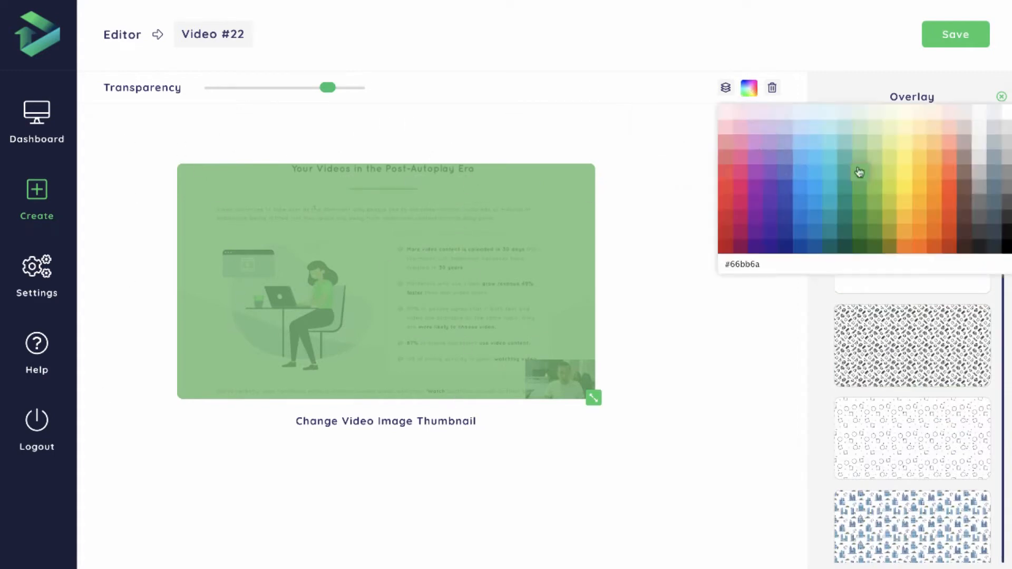
pyautogui.click(996, 115)
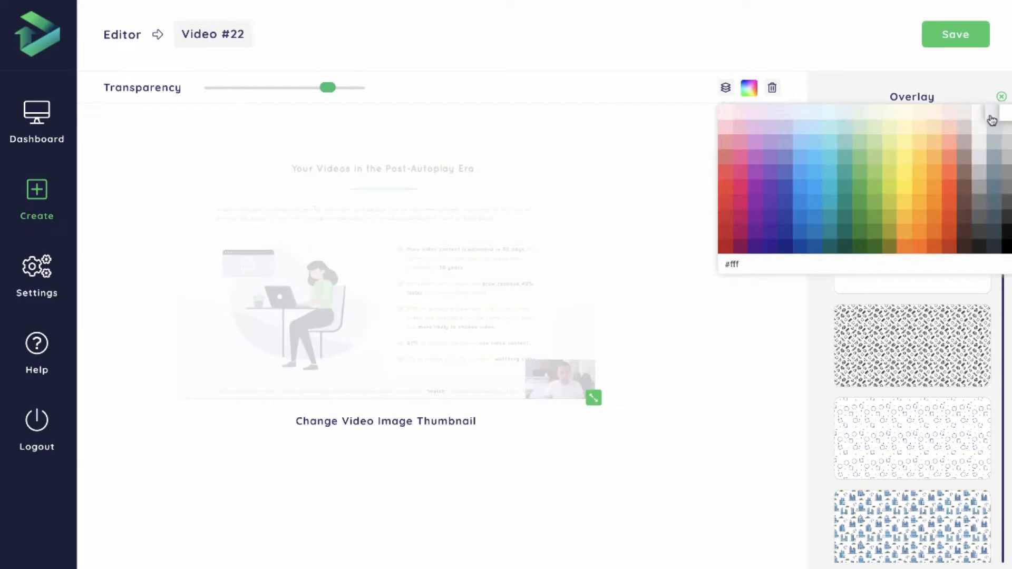
pyautogui.click(994, 126)
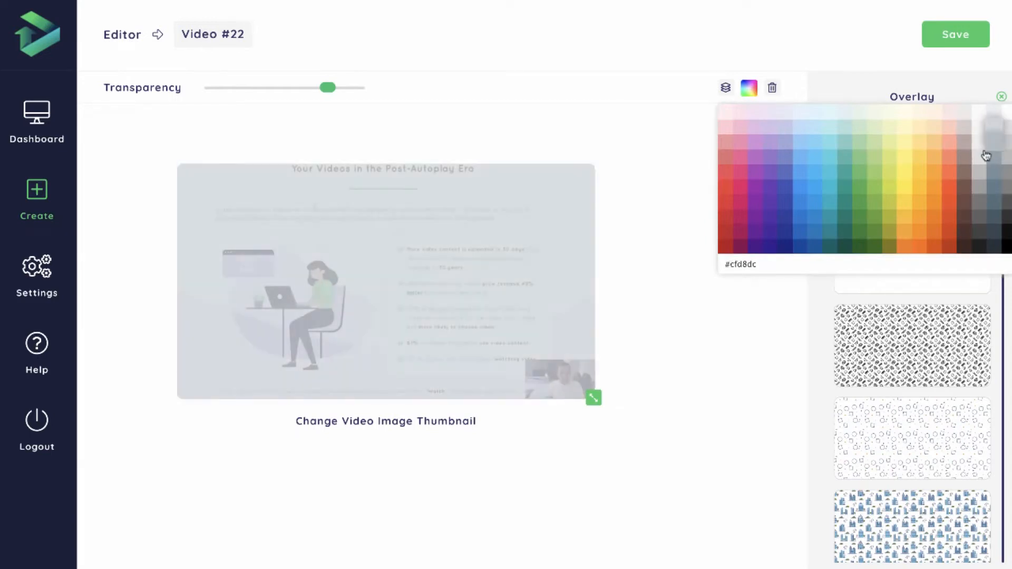
pyautogui.click(996, 146)
pyautogui.click(994, 131)
pyautogui.click(735, 347)
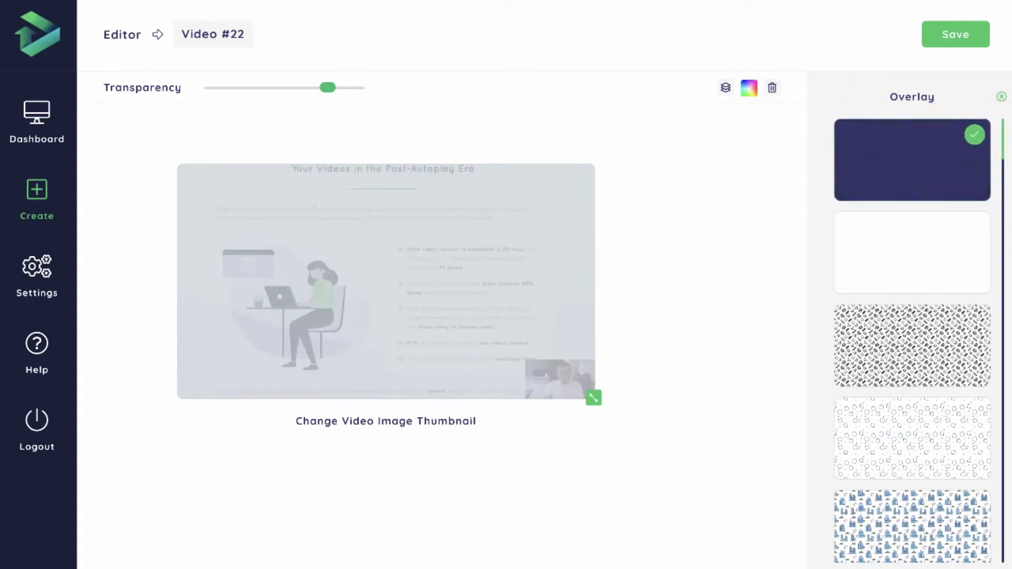
pyautogui.click(1001, 96)
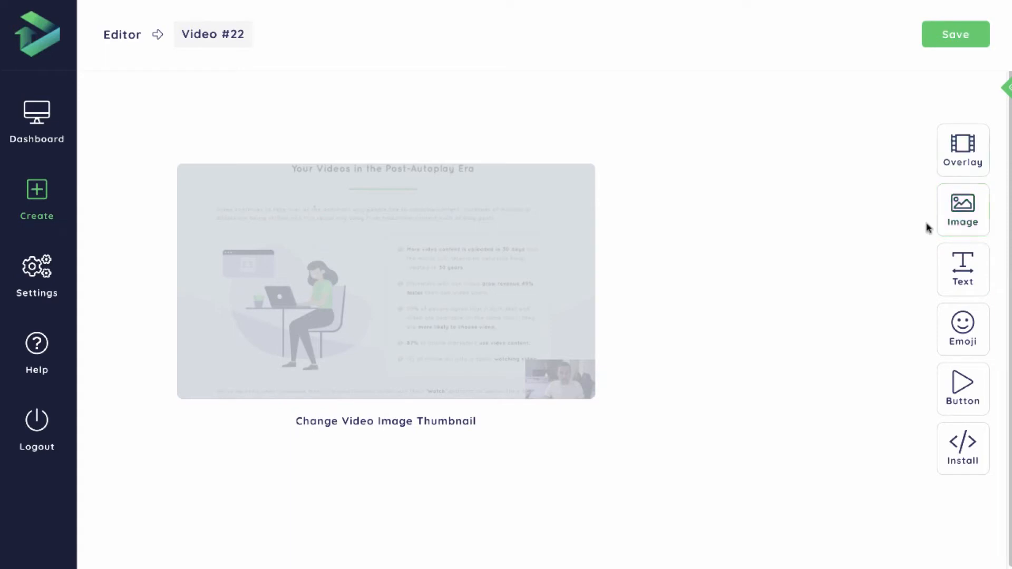
# Start an image element, check its animation options, and search the GIFs for "funny" and browse them.
pyautogui.click(966, 218)
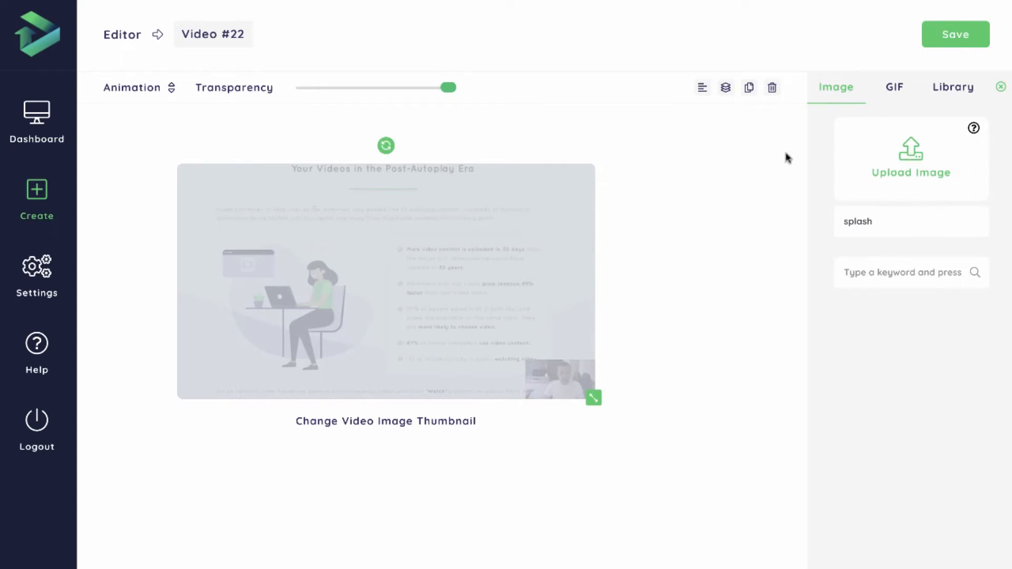
pyautogui.click(160, 93)
pyautogui.click(898, 104)
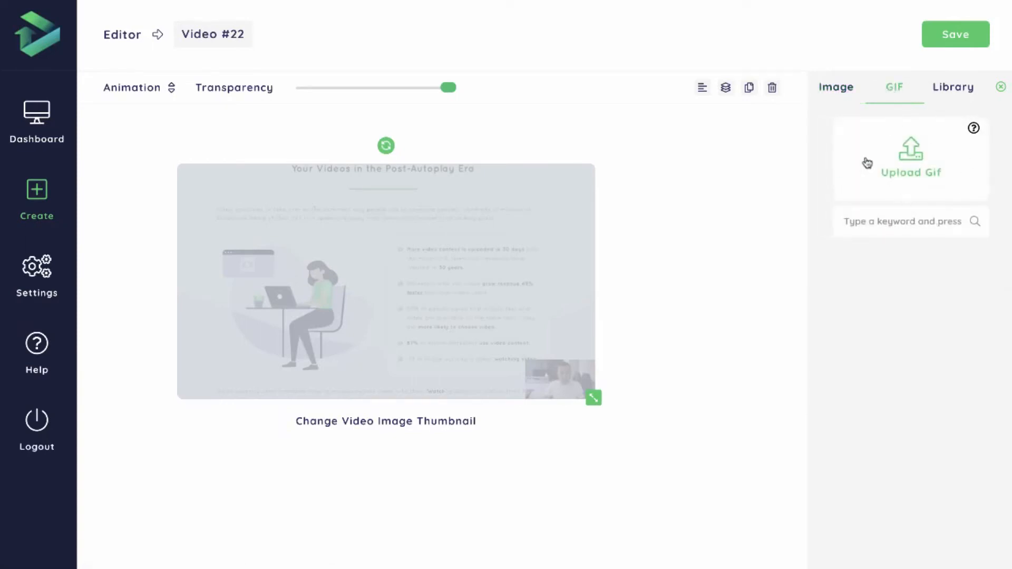
pyautogui.click(907, 220)
pyautogui.write('funny')
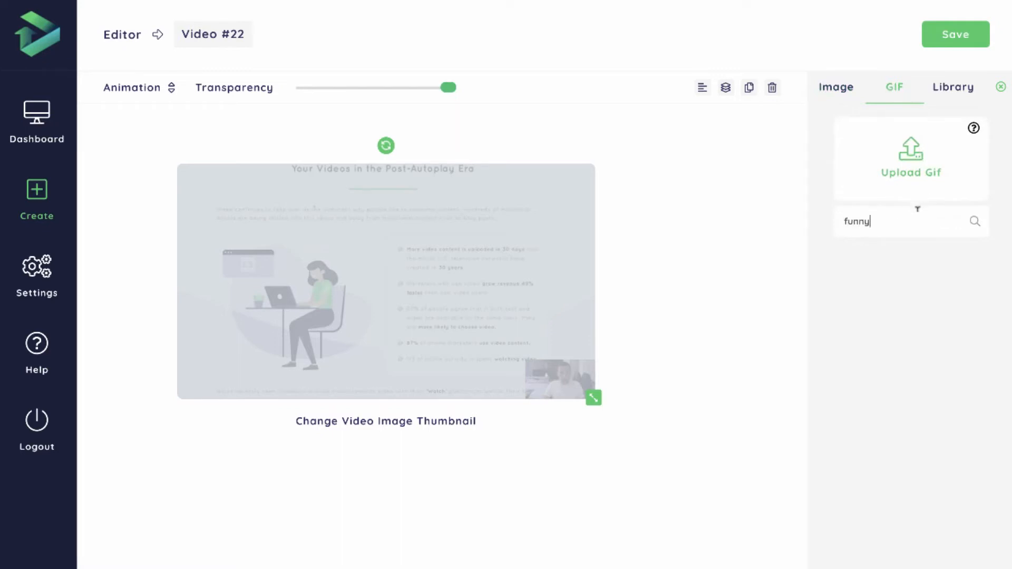
pyautogui.scroll(-1, 908, 254)
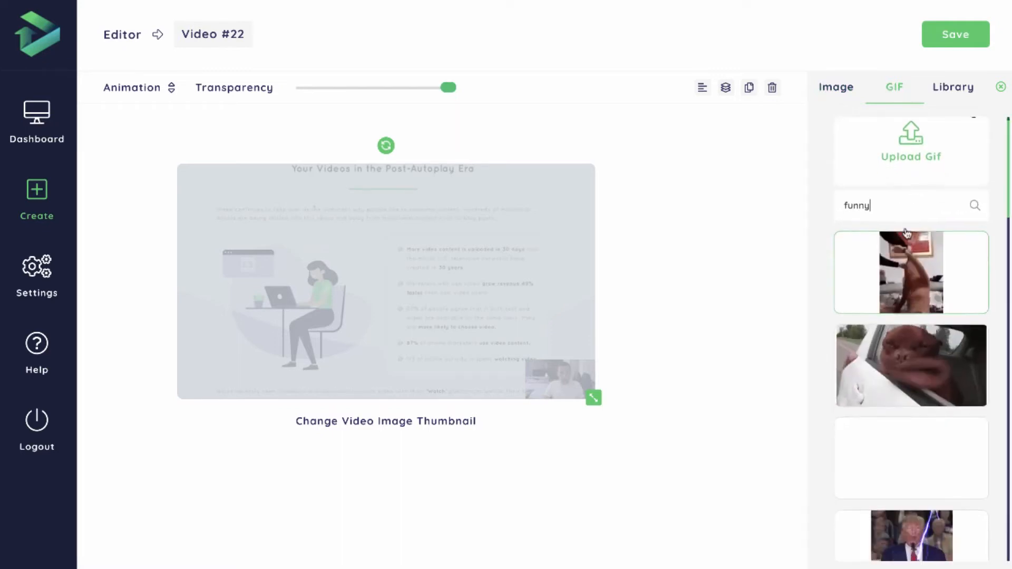
pyautogui.scroll(-5, 906, 232)
pyautogui.scroll(6, 929, 295)
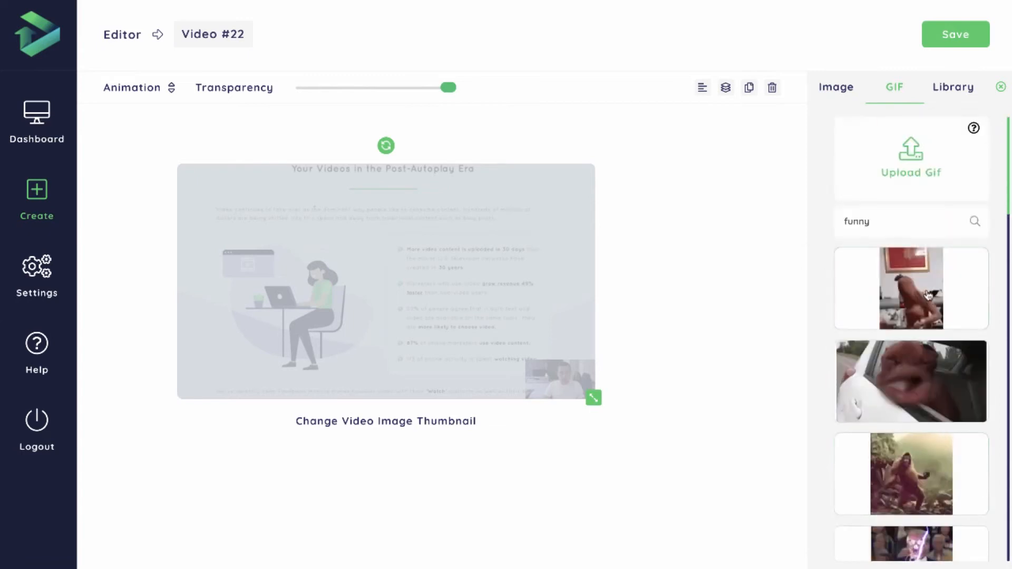
# Add the cartoon man image from the library and shrink it onto the video's webcam inset.
pyautogui.click(942, 91)
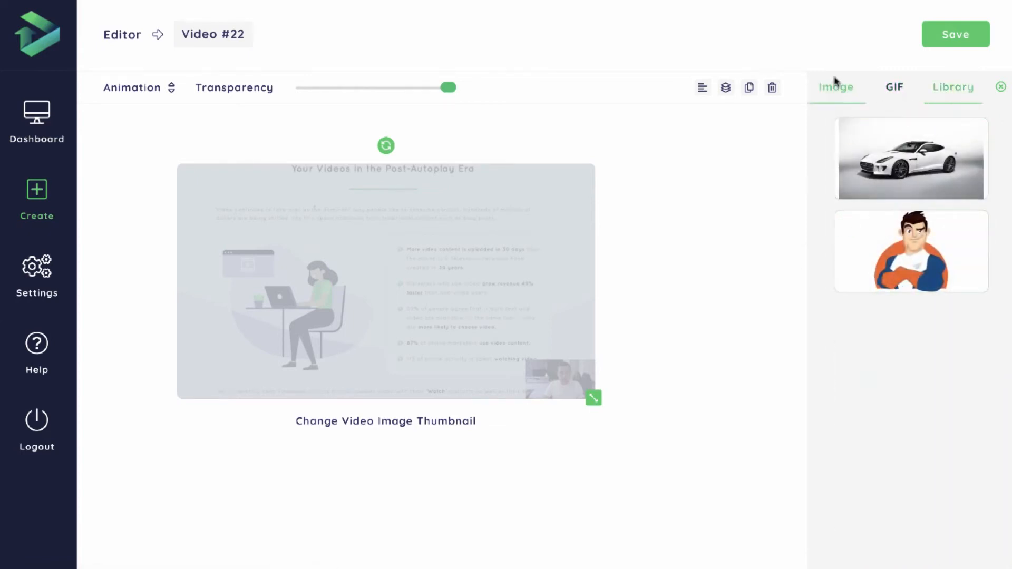
pyautogui.click(927, 232)
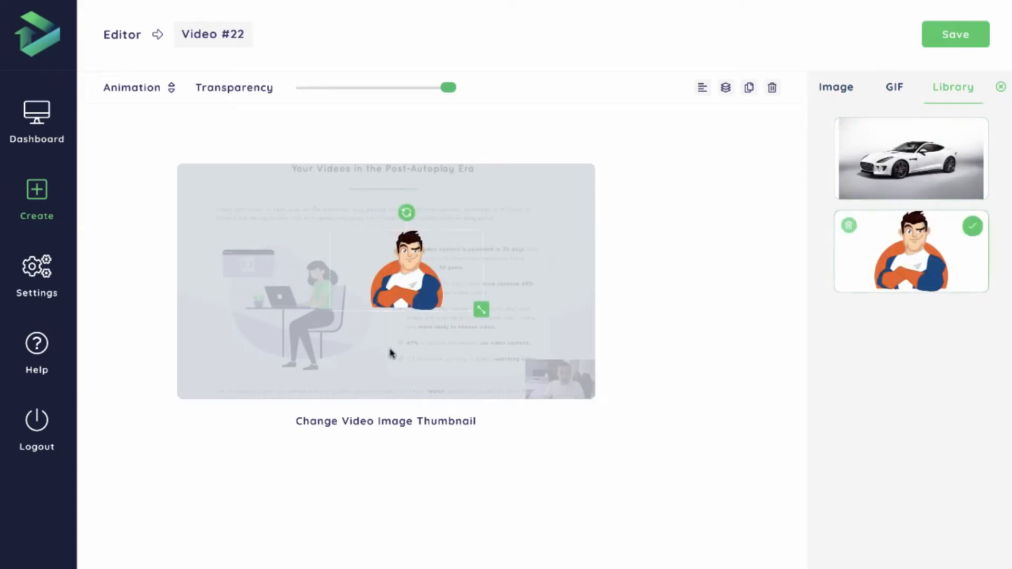
pyautogui.moveTo(481, 310); pyautogui.dragTo(558, 354)
# Apply the Bounce In Up animation to the cartoon man image.
pyautogui.click(134, 87)
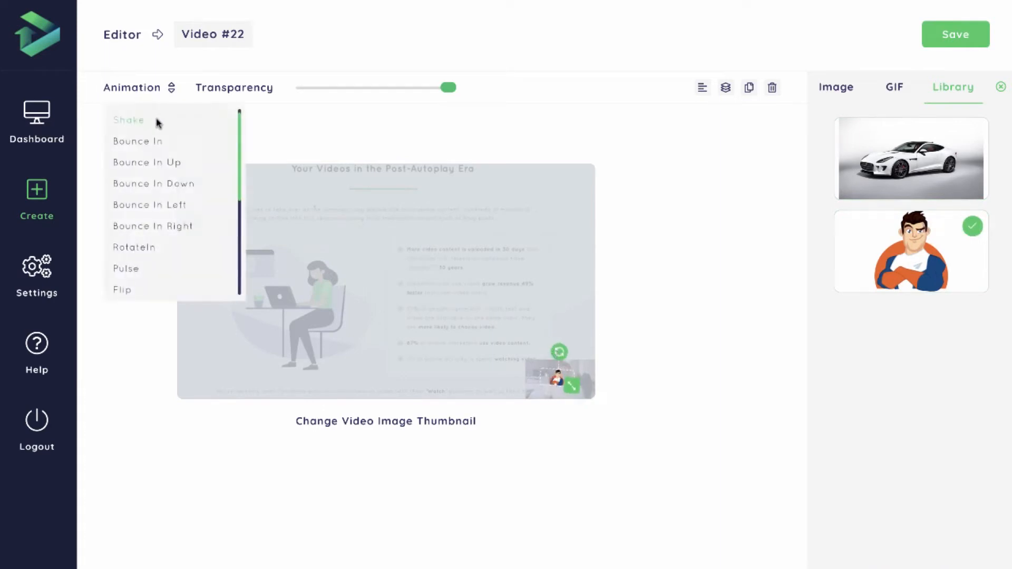
pyautogui.click(202, 168)
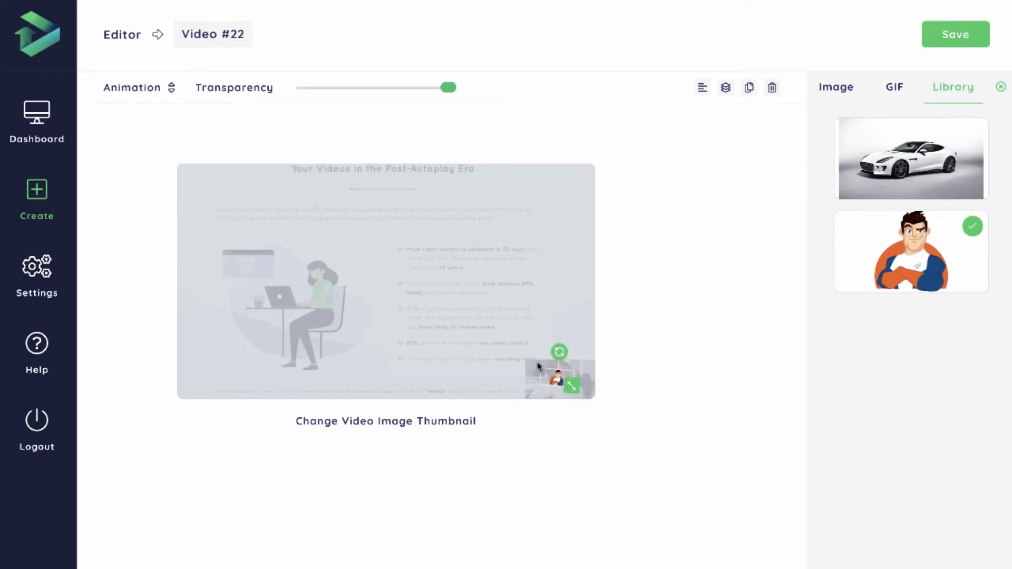
pyautogui.click(134, 89)
pyautogui.click(161, 152)
# Reposition and resize the cartoon man image so it covers the presenter in the webcam inset.
pyautogui.moveTo(577, 389); pyautogui.dragTo(561, 345)
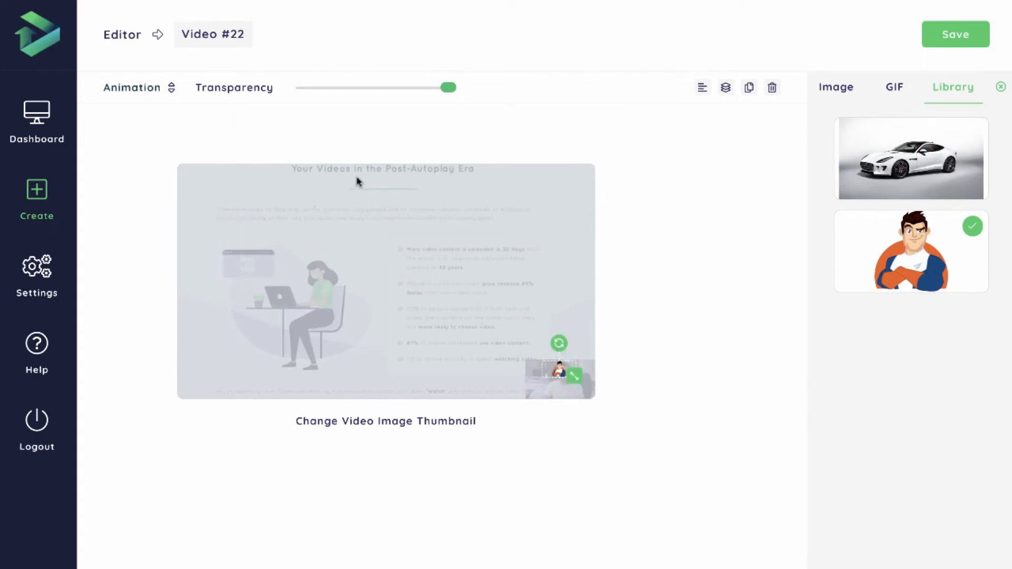
pyautogui.click(168, 104)
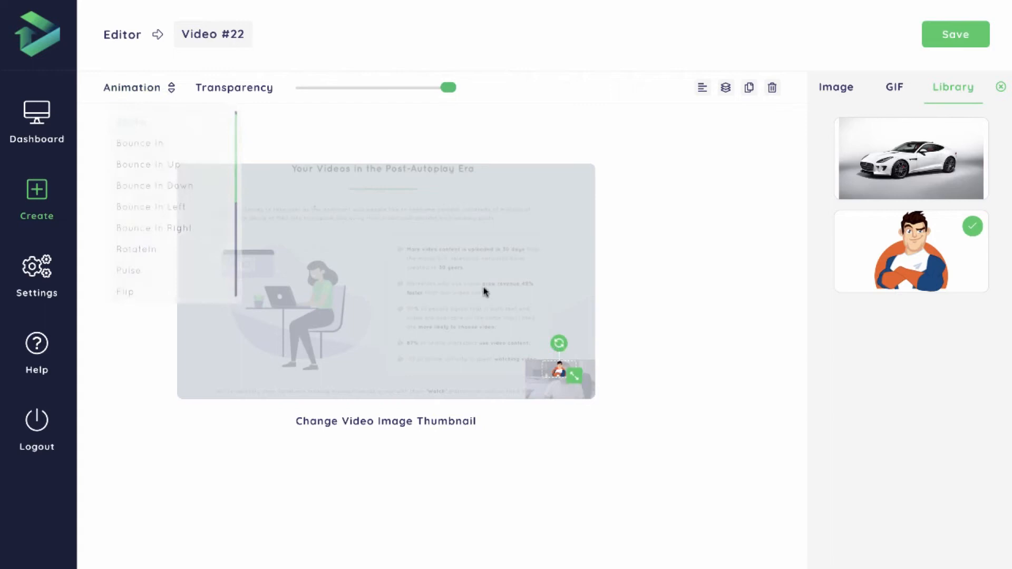
pyautogui.moveTo(575, 376)
pyautogui.mouseDown()
pyautogui.moveTo(587, 382)
pyautogui.moveTo(558, 381)
pyautogui.mouseUp()
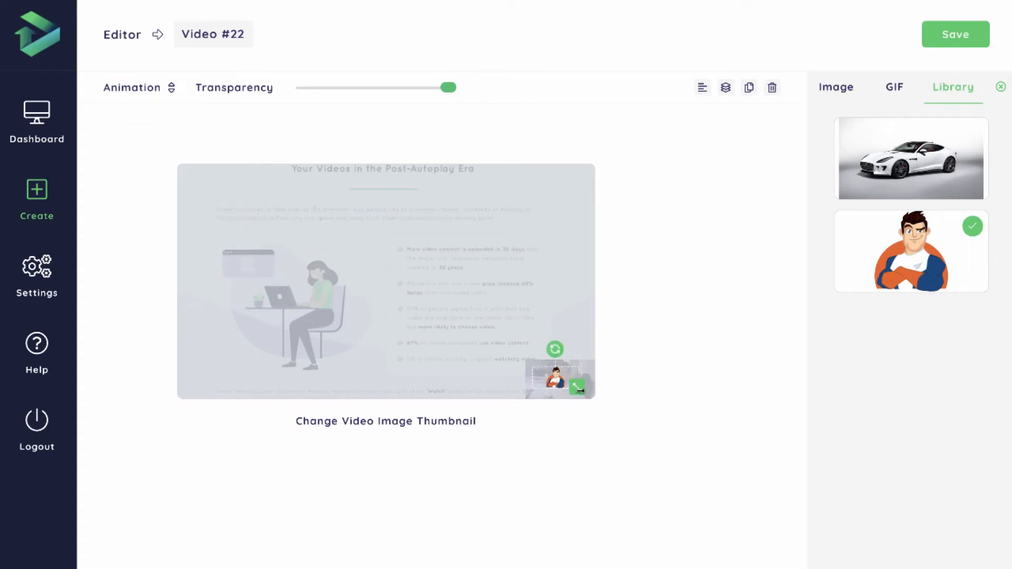
pyautogui.moveTo(580, 389); pyautogui.dragTo(584, 393)
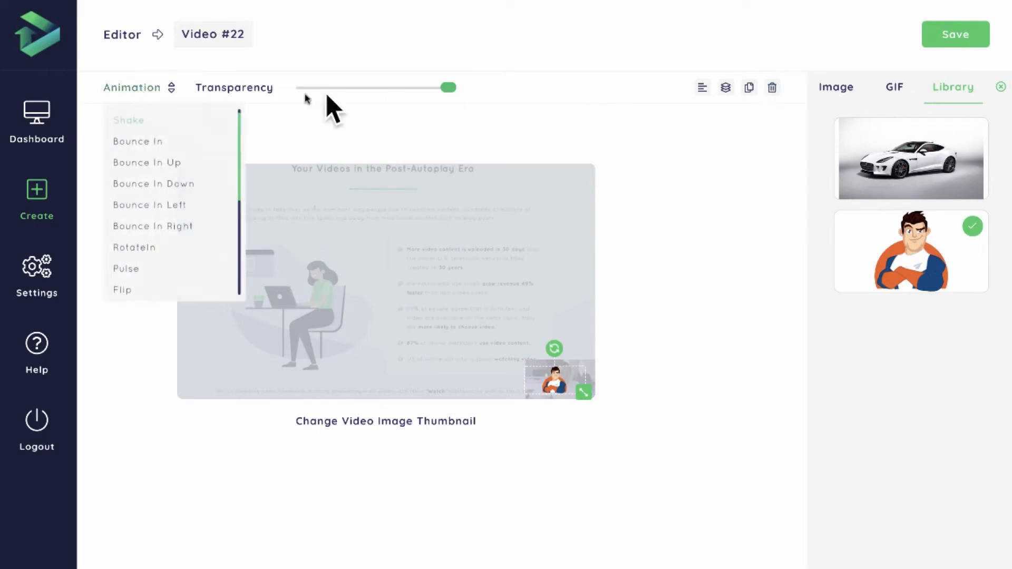
# Send the cartoon man image to the back of the layers and try to delete it.
pyautogui.moveTo(702, 92)
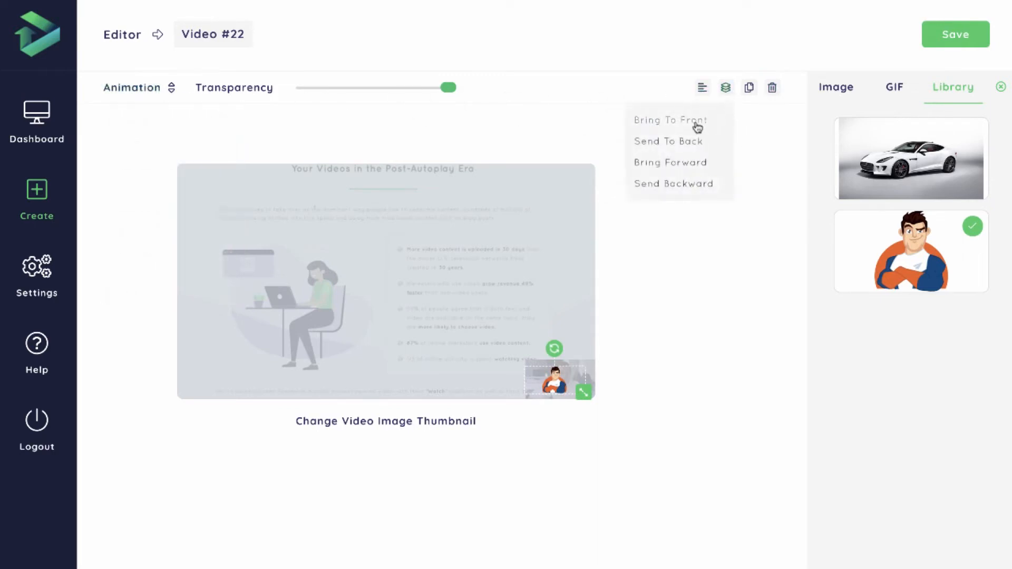
pyautogui.click(691, 144)
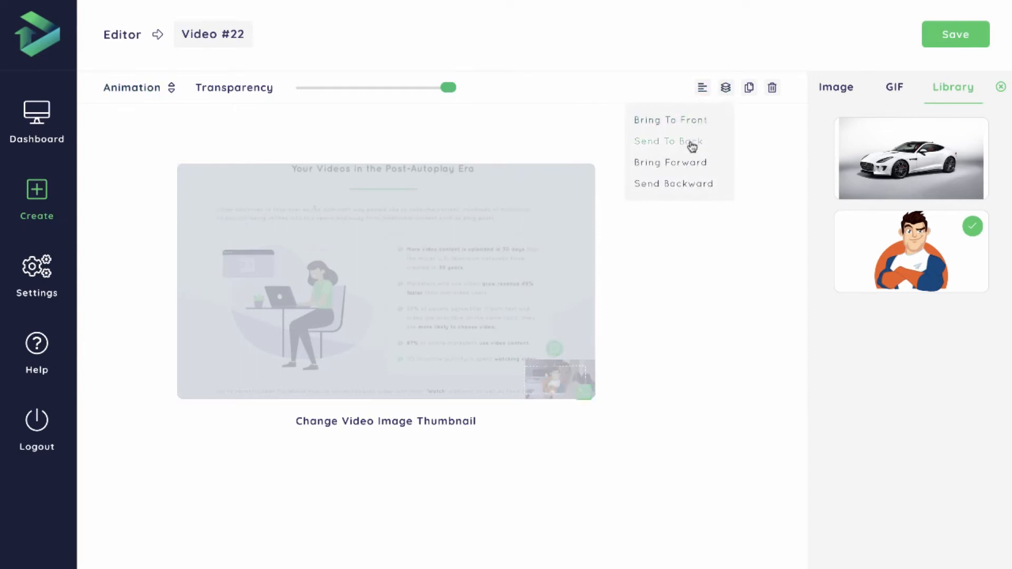
pyautogui.moveTo(727, 89)
pyautogui.click(774, 91)
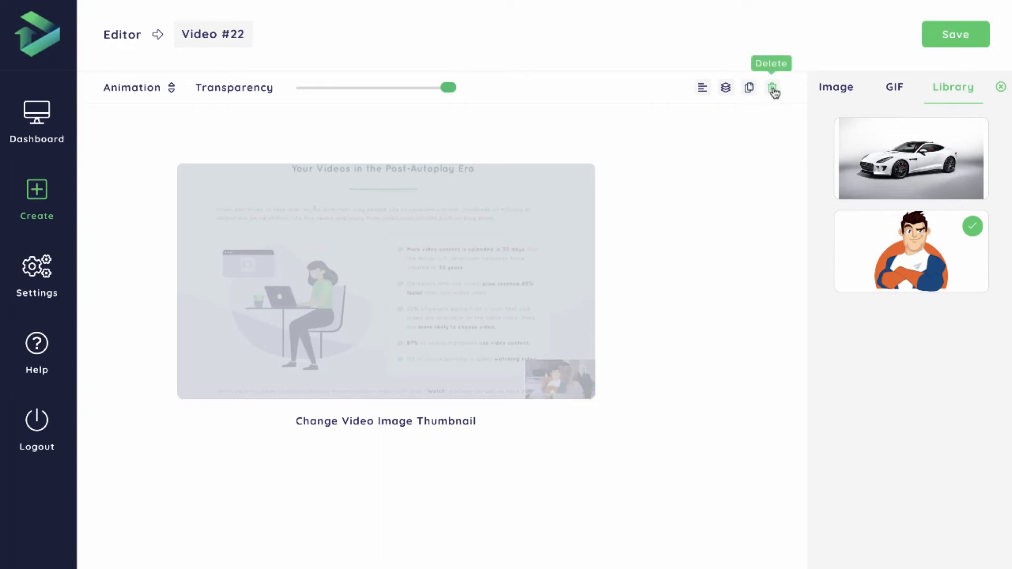
# Send the video's overlay to the back of the layers and delete the cartoon man image.
pyautogui.click(542, 286)
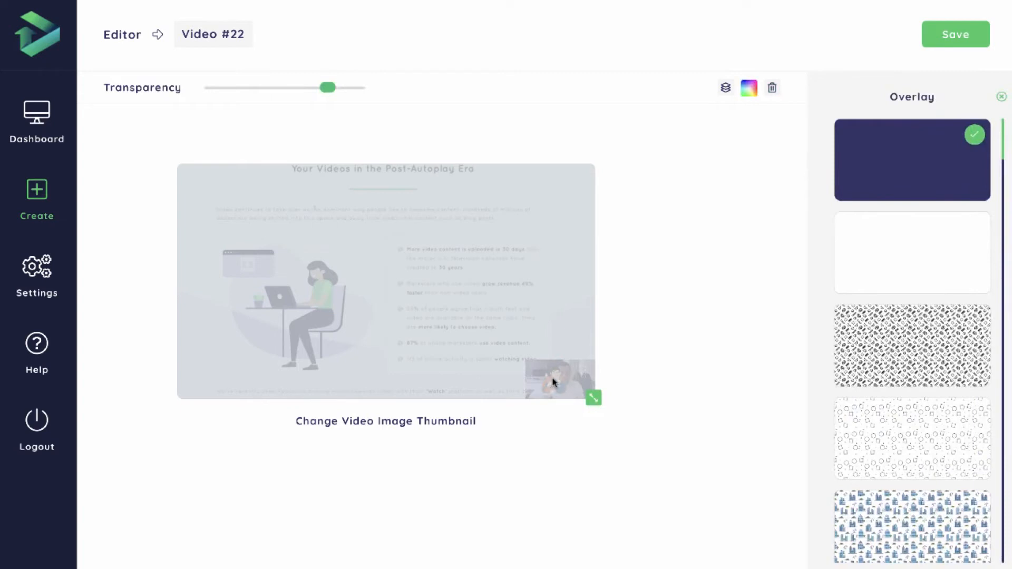
pyautogui.click(726, 87)
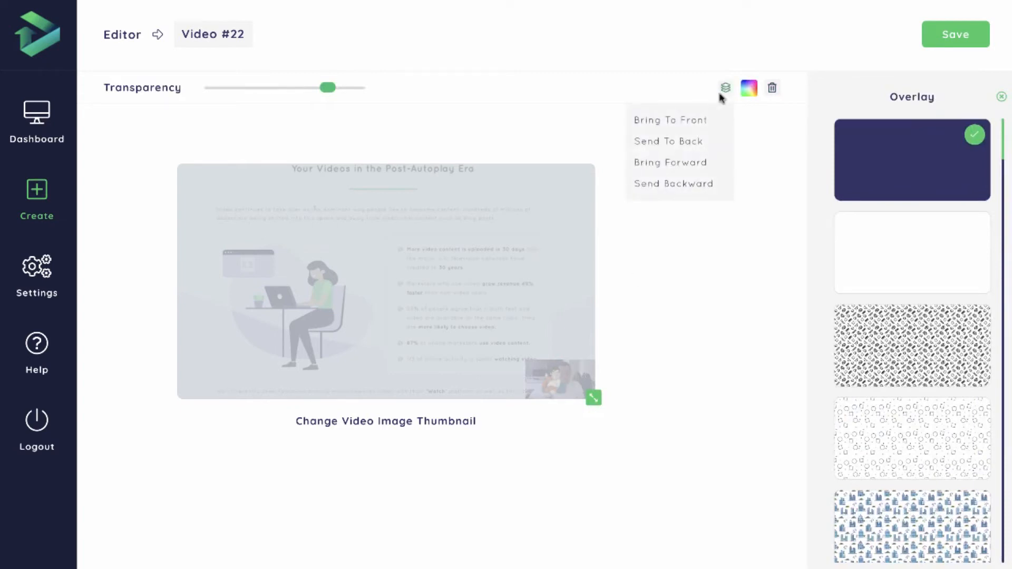
pyautogui.click(689, 142)
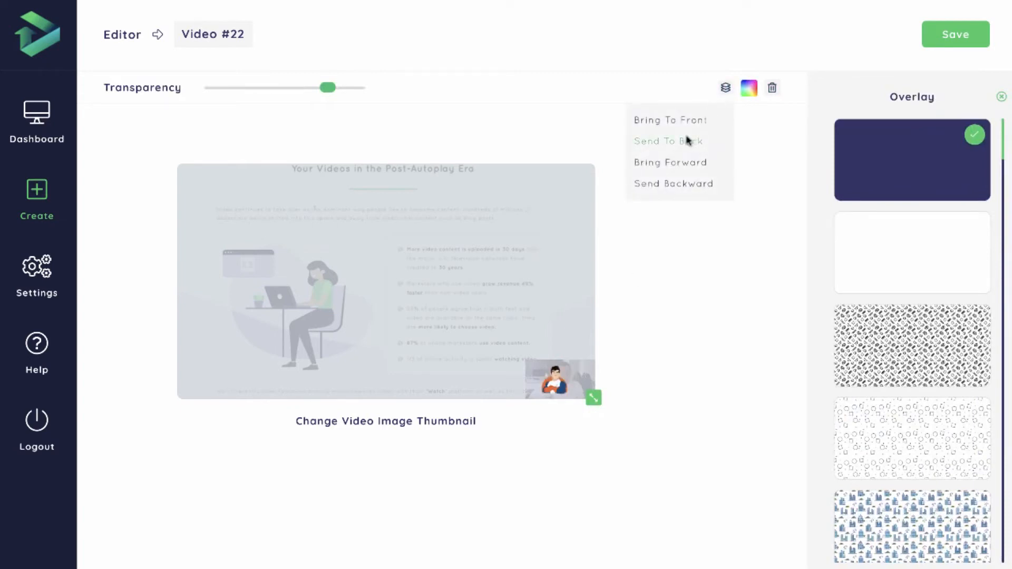
pyautogui.click(557, 377)
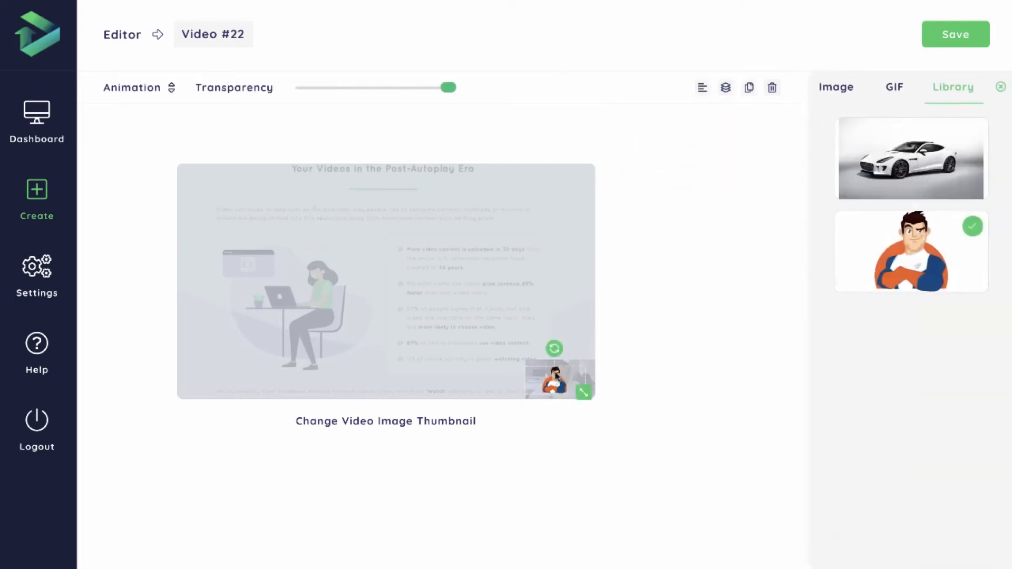
pyautogui.click(772, 87)
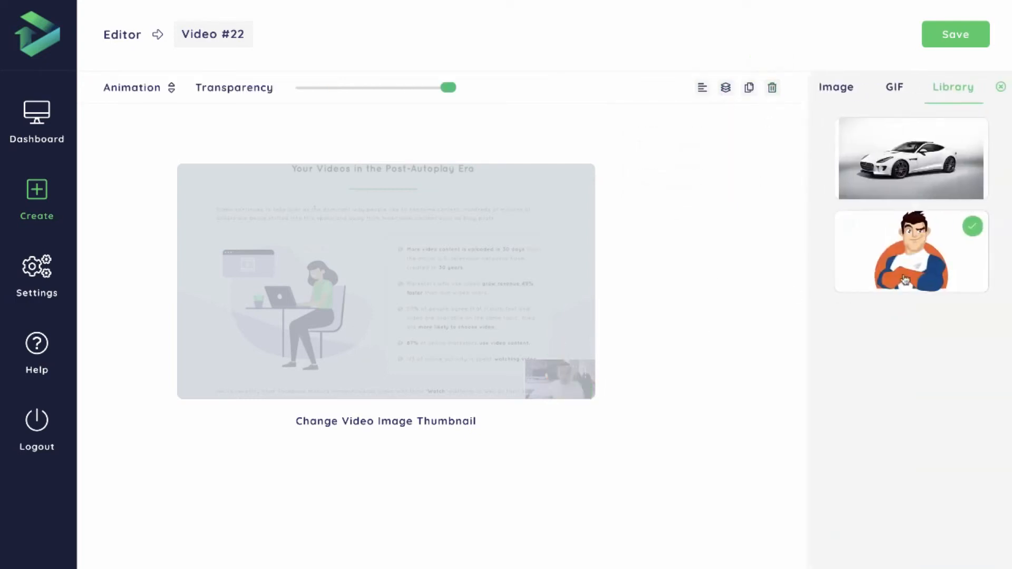
pyautogui.click(1001, 87)
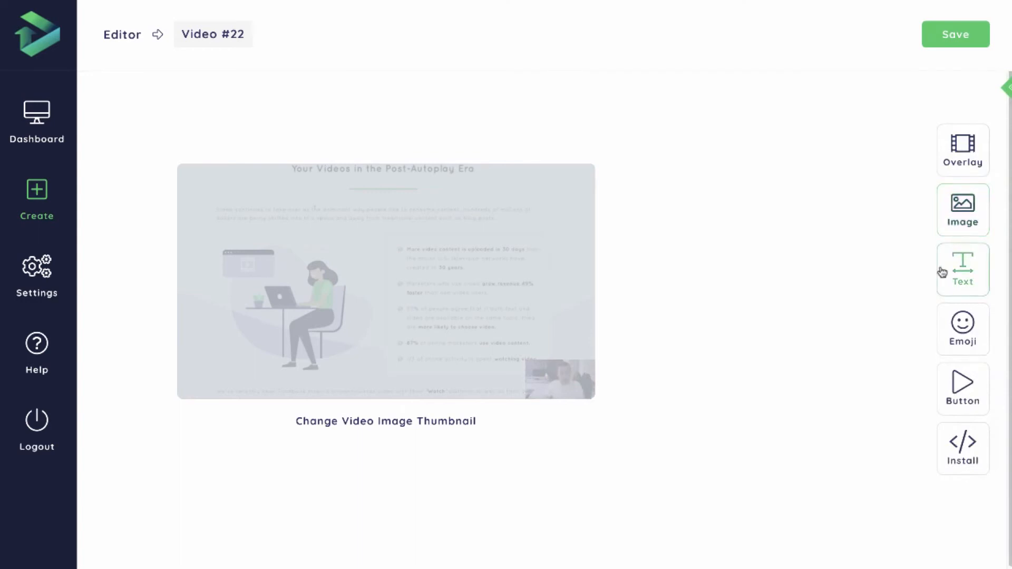
# Add the funny GIF of the lightning-struck man in a suit, place it in the video's upper-right area and shrink it slightly.
pyautogui.click(964, 209)
pyautogui.click(895, 91)
pyautogui.scroll(-5, 938, 343)
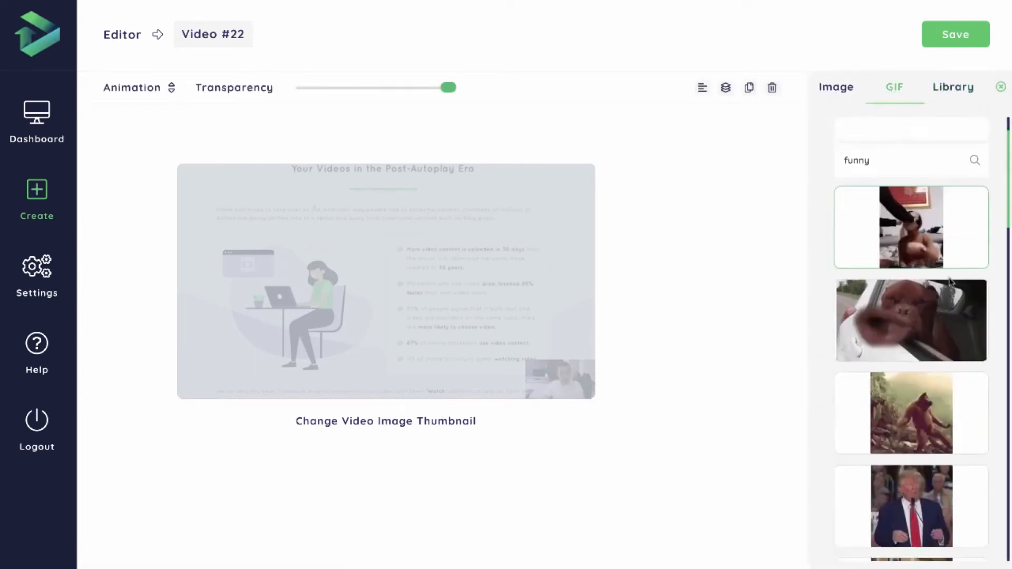
pyautogui.click(941, 381)
pyautogui.moveTo(437, 294); pyautogui.dragTo(547, 234)
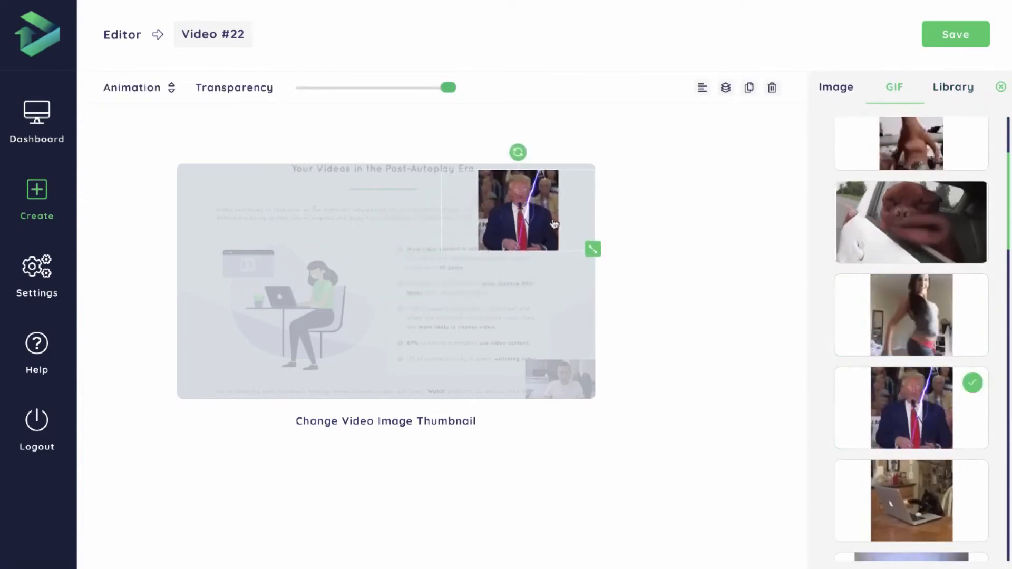
pyautogui.moveTo(592, 246)
pyautogui.mouseDown()
pyautogui.moveTo(568, 232)
pyautogui.moveTo(589, 246)
pyautogui.mouseUp()
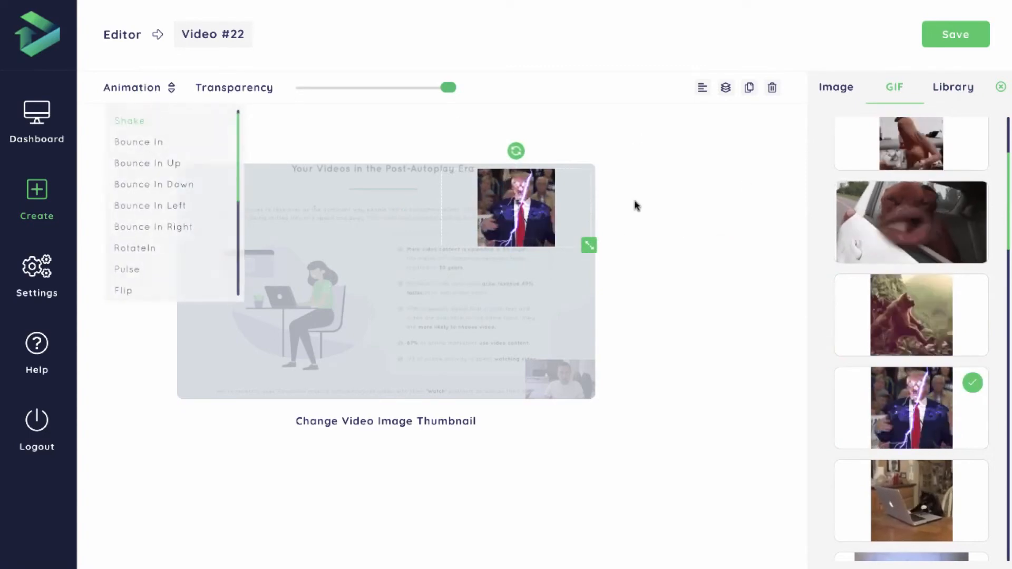
pyautogui.click(1001, 87)
# Add the "Organic Coffee" text preset and position it in the lower half of the video.
pyautogui.click(963, 271)
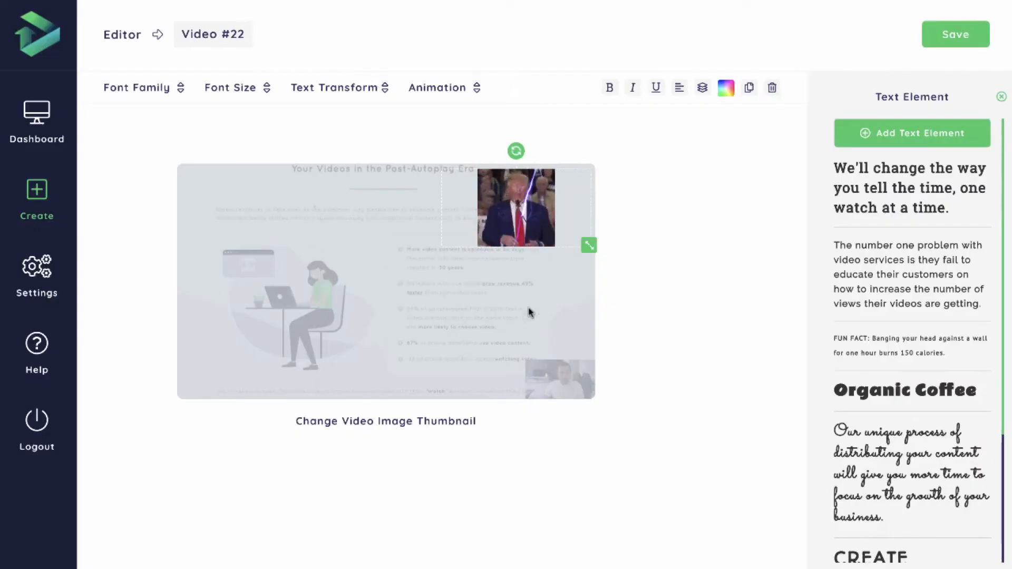
pyautogui.scroll(-1, 896, 353)
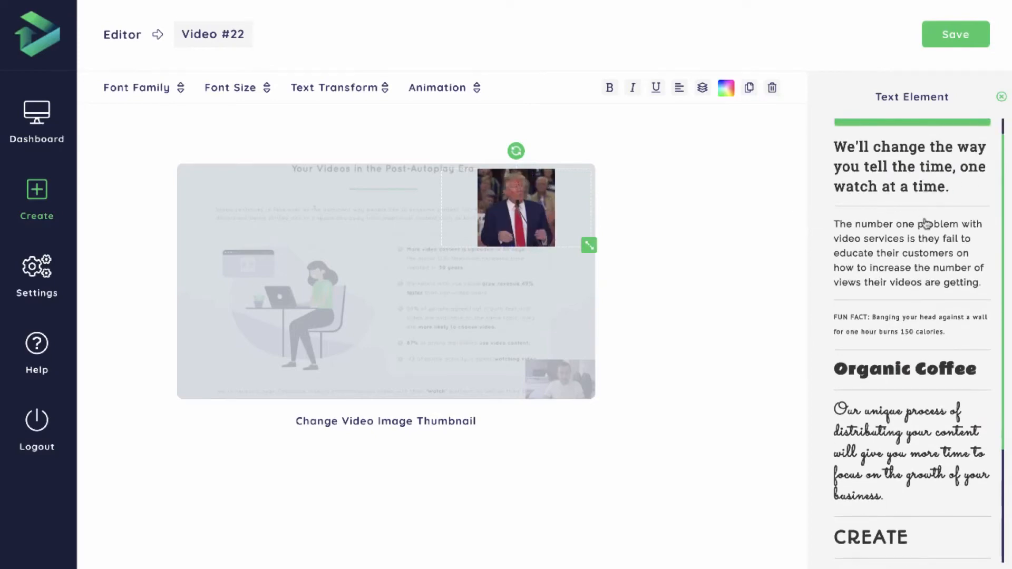
pyautogui.scroll(-3, 924, 219)
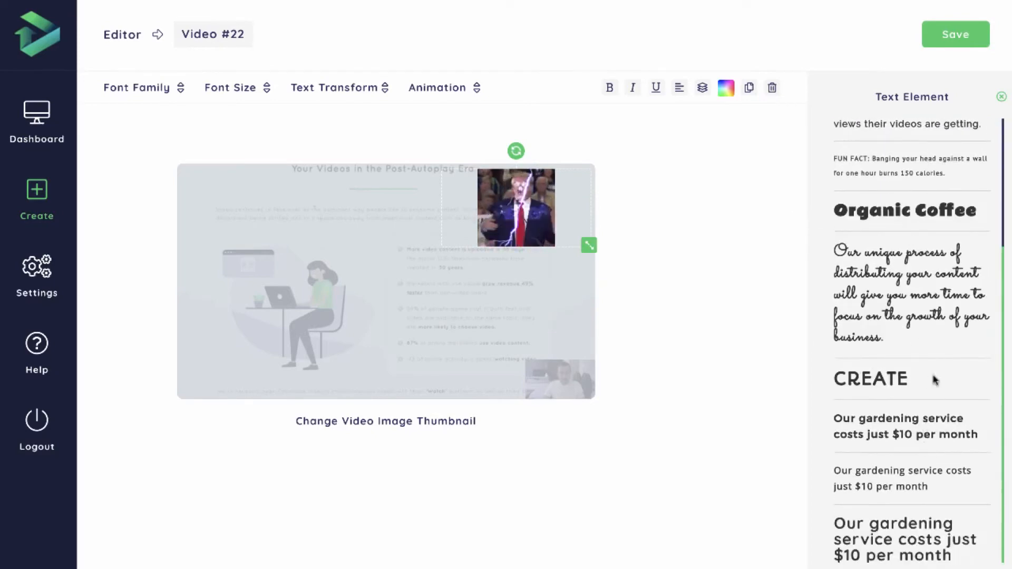
pyautogui.click(904, 216)
pyautogui.scroll(2, 891, 224)
pyautogui.moveTo(385, 280); pyautogui.dragTo(388, 308)
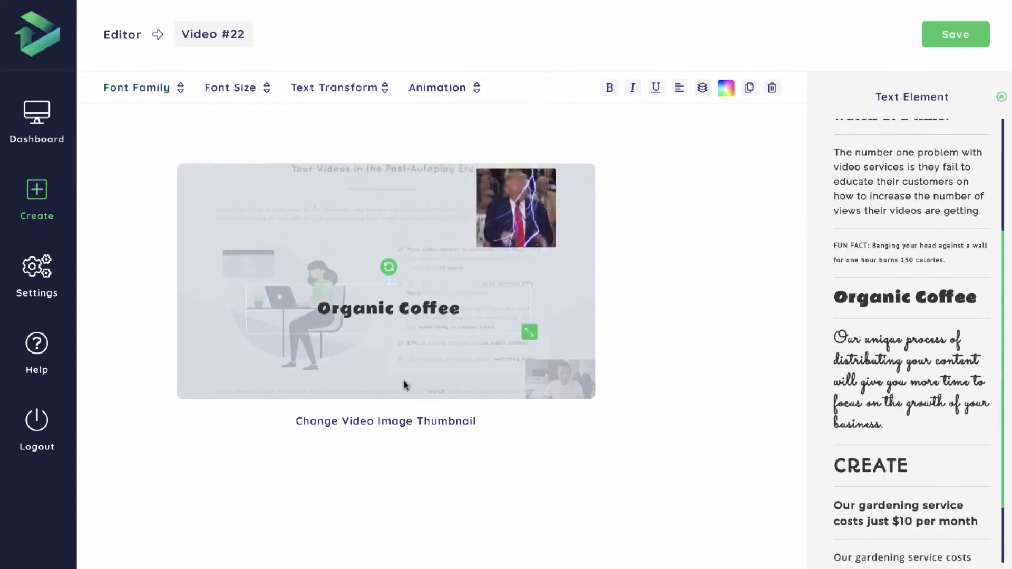
pyautogui.moveTo(402, 307); pyautogui.dragTo(402, 320)
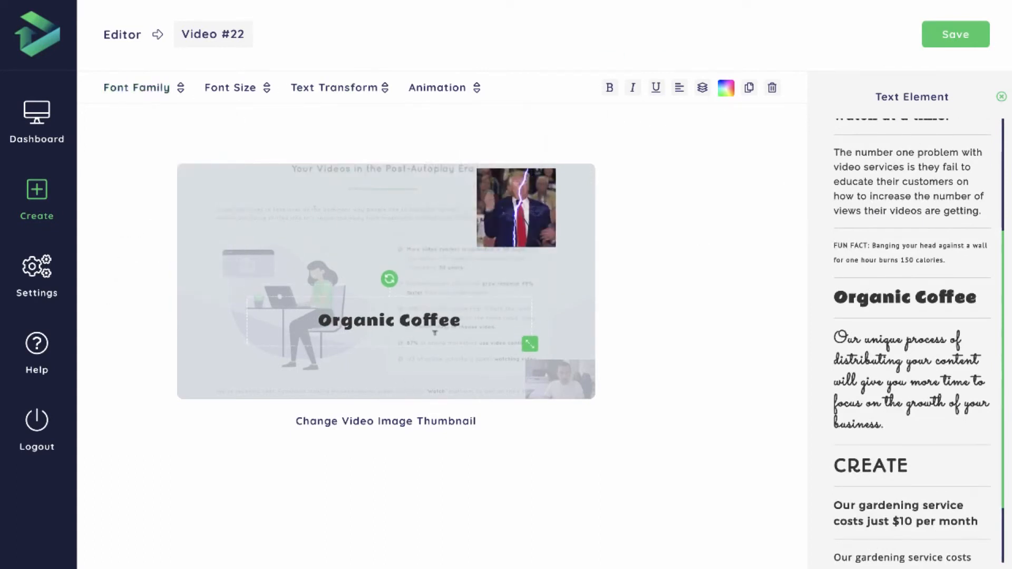
# Replace the "Organic Coffee" wording with "Click Here to Unmute".
pyautogui.scroll(4, 931, 217)
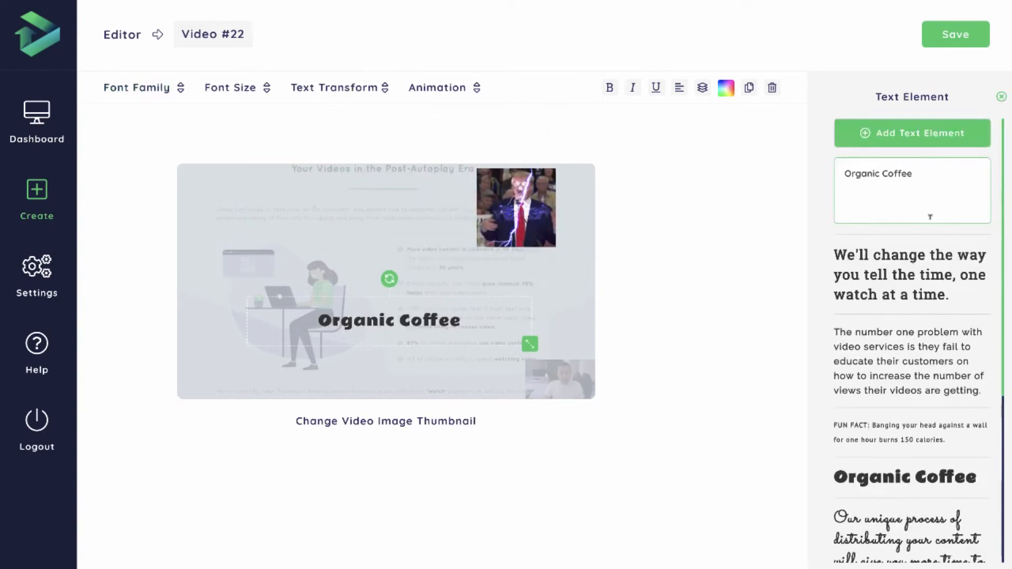
pyautogui.tripleClick(885, 175)
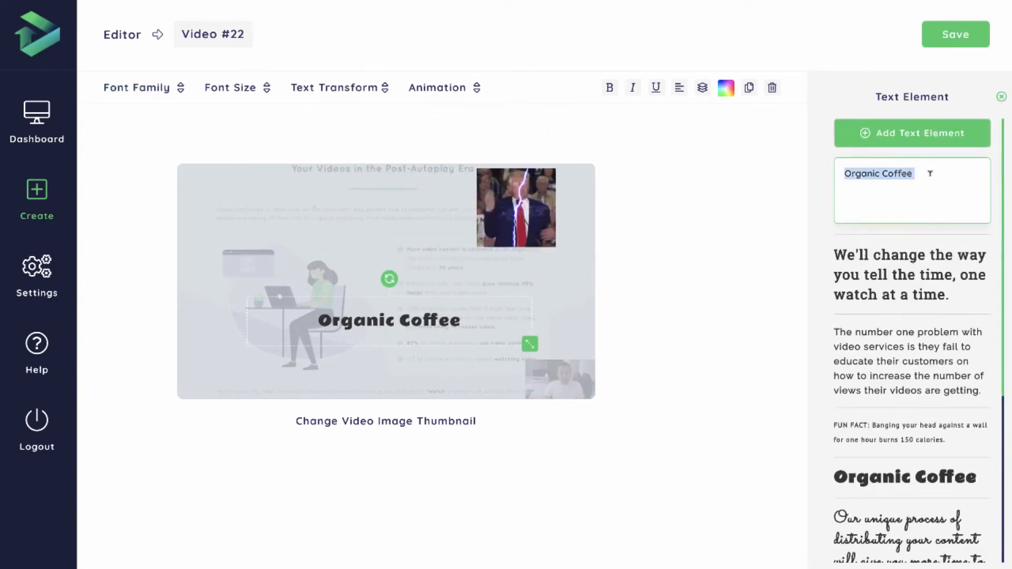
pyautogui.write('Click ')
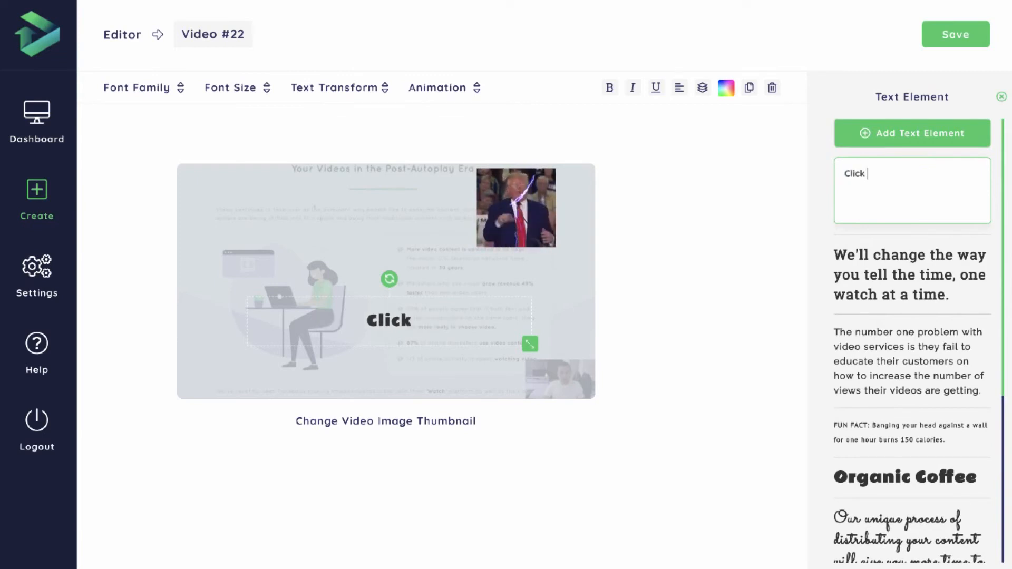
pyautogui.write('Here to')
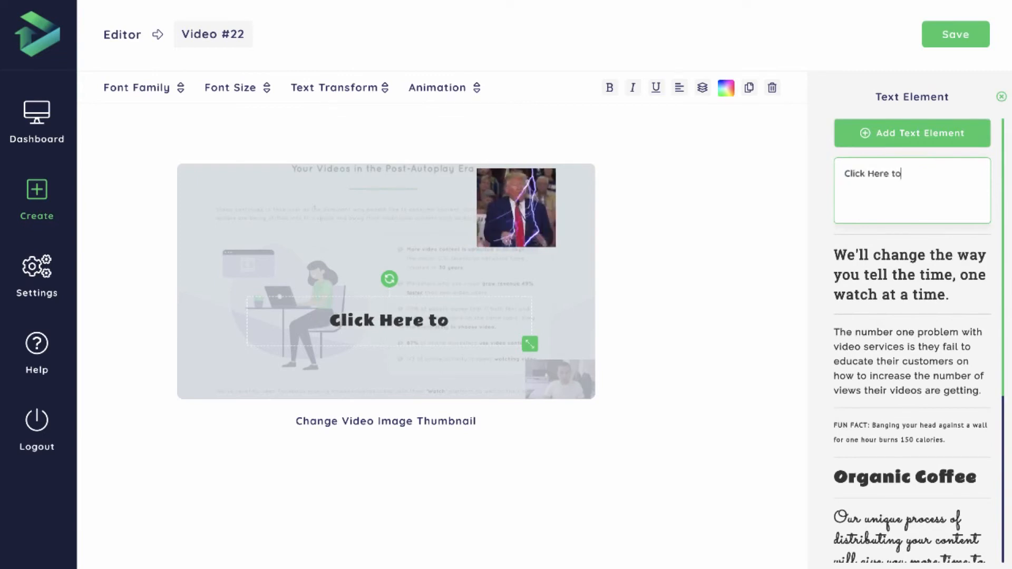
pyautogui.write(' Unmute')
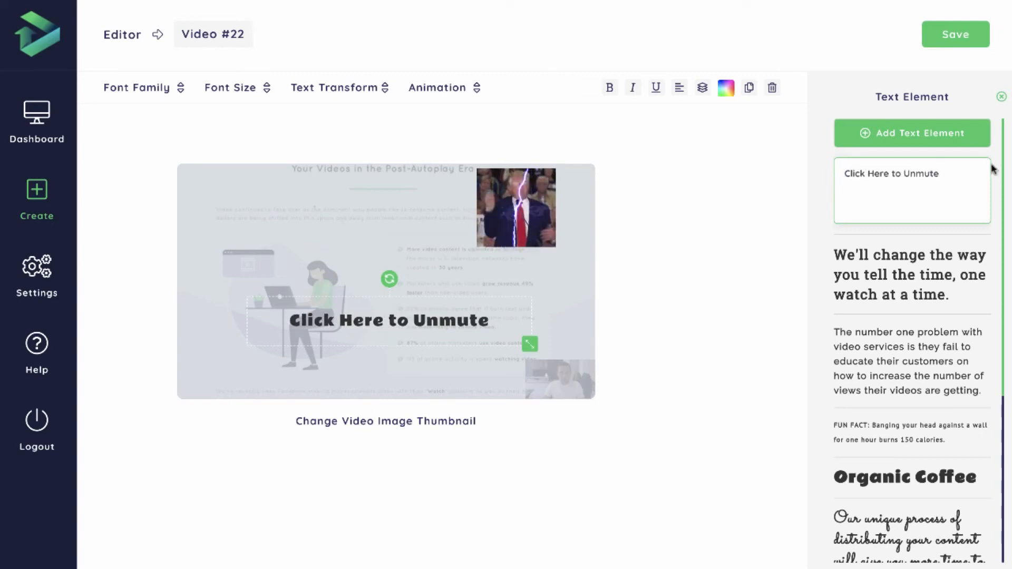
# Change the word "Unmute" to "Play" so the text reads "Click Here to Play".
pyautogui.moveTo(952, 172); pyautogui.dragTo(913, 170)
pyautogui.press('BackSpace')
pyautogui.write('Play')
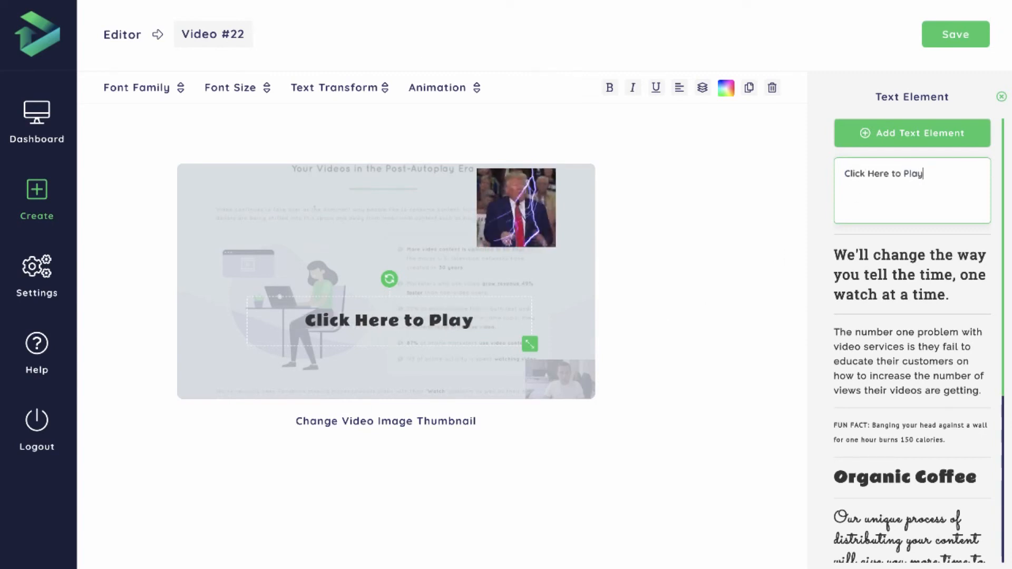
# Try the Oswald, Alfa Slab One and Baloo Bhaina fonts on the text and settle on Fredoka One.
pyautogui.click(174, 89)
pyautogui.scroll(-1, 165, 132)
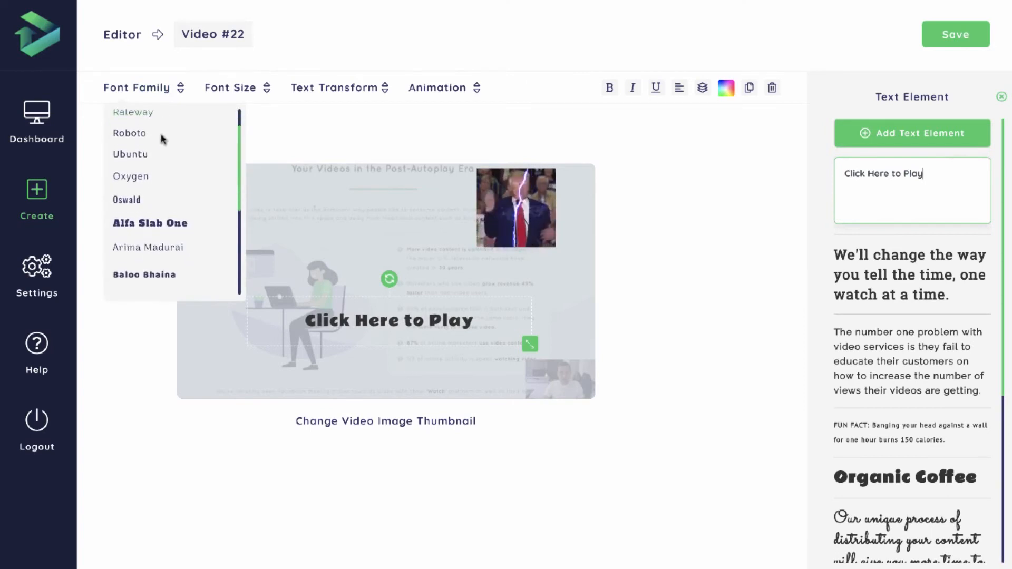
pyautogui.scroll(-1, 147, 188)
pyautogui.click(138, 189)
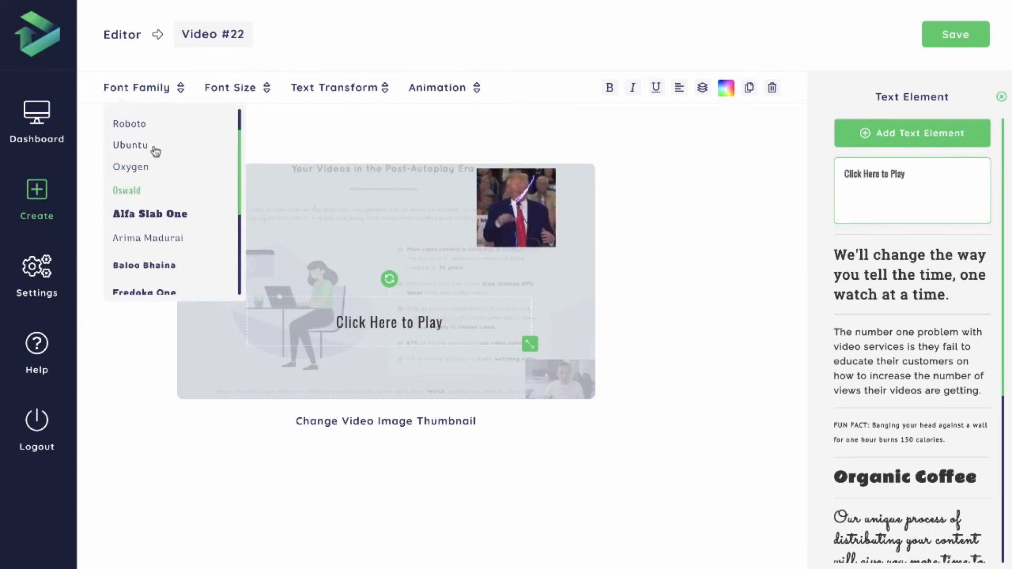
pyautogui.click(152, 216)
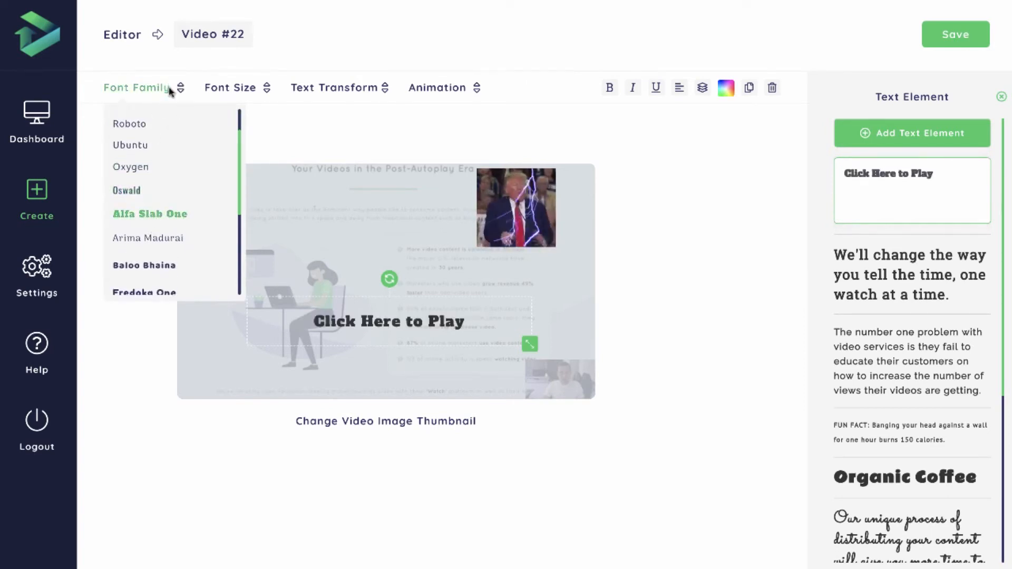
pyautogui.click(149, 267)
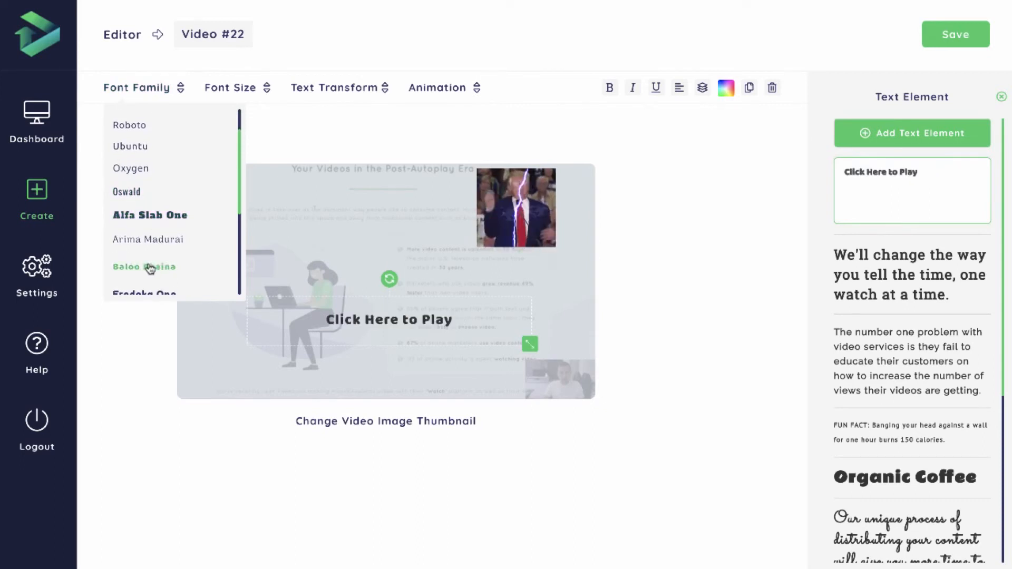
pyautogui.scroll(-1, 164, 290)
pyautogui.click(161, 289)
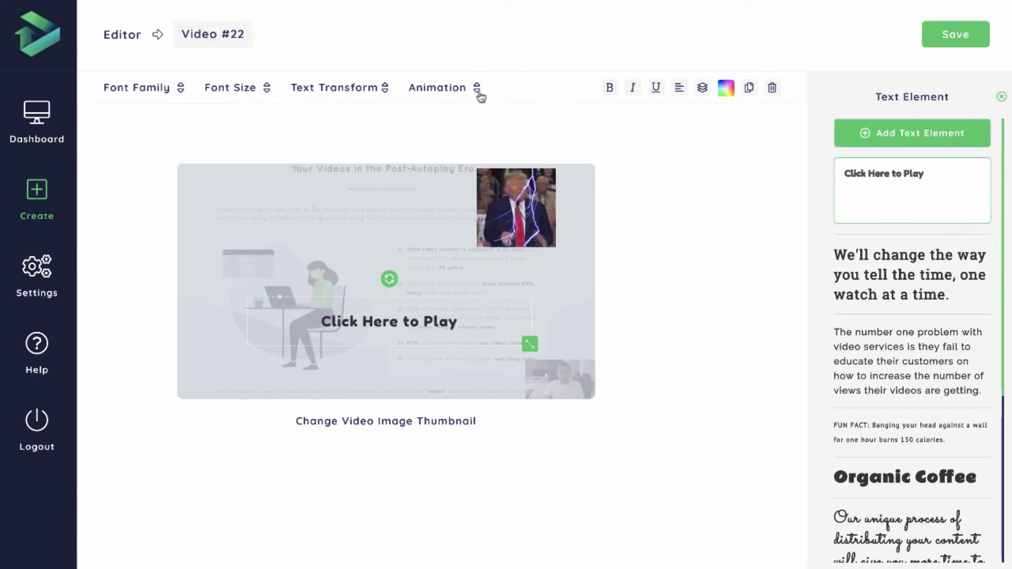
# Enlarge the "Click Here to Play" font to roughly double size and move the text down near the video's lower edge.
pyautogui.moveTo(248, 88)
pyautogui.scroll(-4, 262, 255)
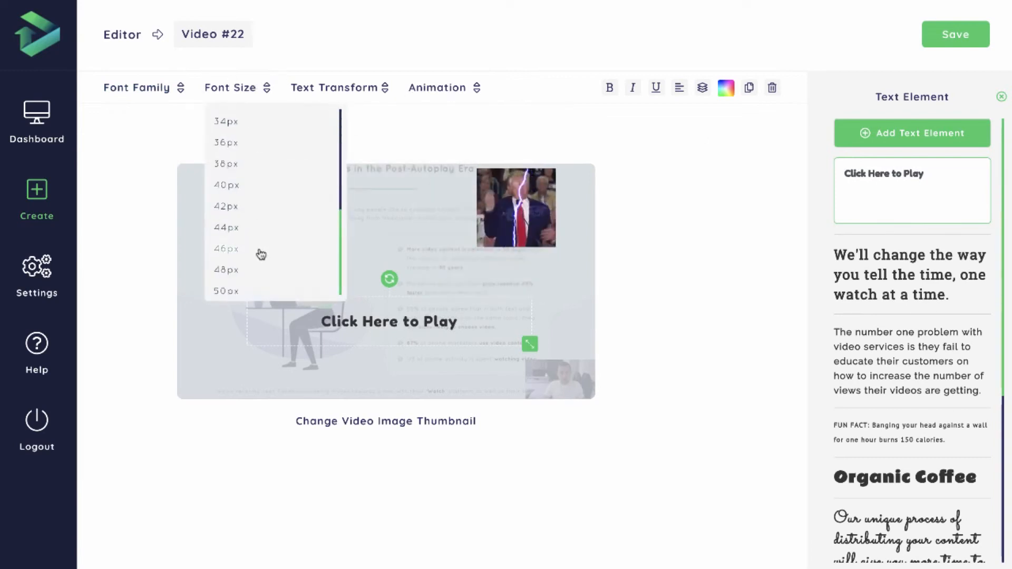
pyautogui.click(262, 273)
pyautogui.moveTo(391, 320); pyautogui.dragTo(393, 358)
# Apply the Pulse animation to the "Click Here to Play" text.
pyautogui.moveTo(258, 84)
pyautogui.moveTo(380, 88)
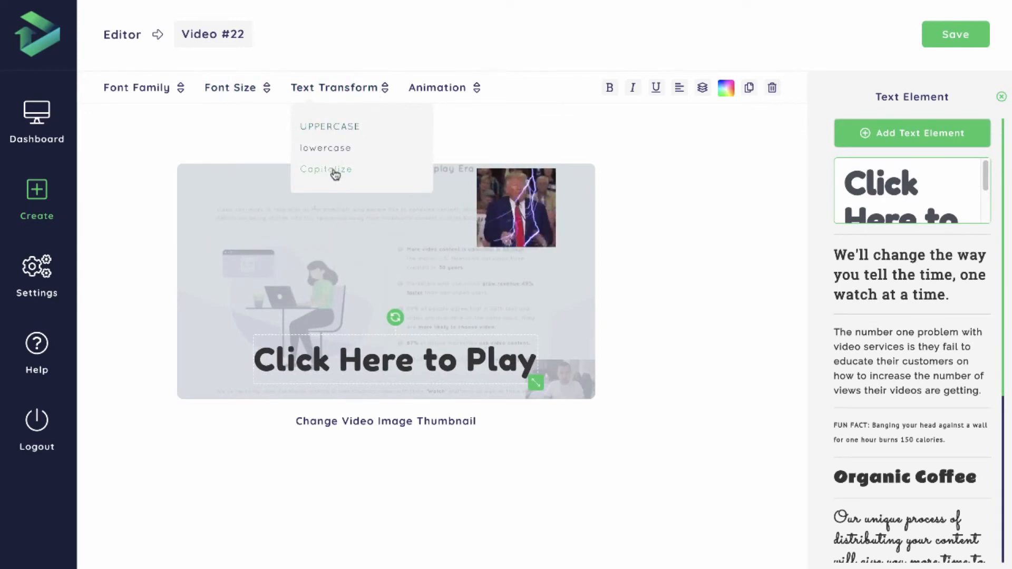
pyautogui.moveTo(443, 88)
pyautogui.scroll(-1, 438, 216)
pyautogui.scroll(1, 438, 218)
pyautogui.scroll(-1, 439, 219)
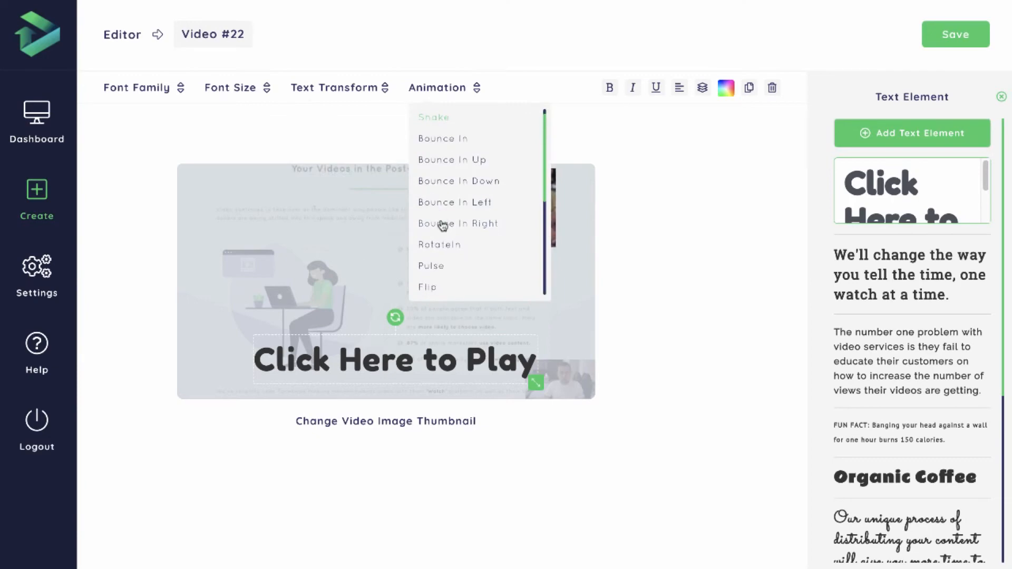
pyautogui.click(434, 268)
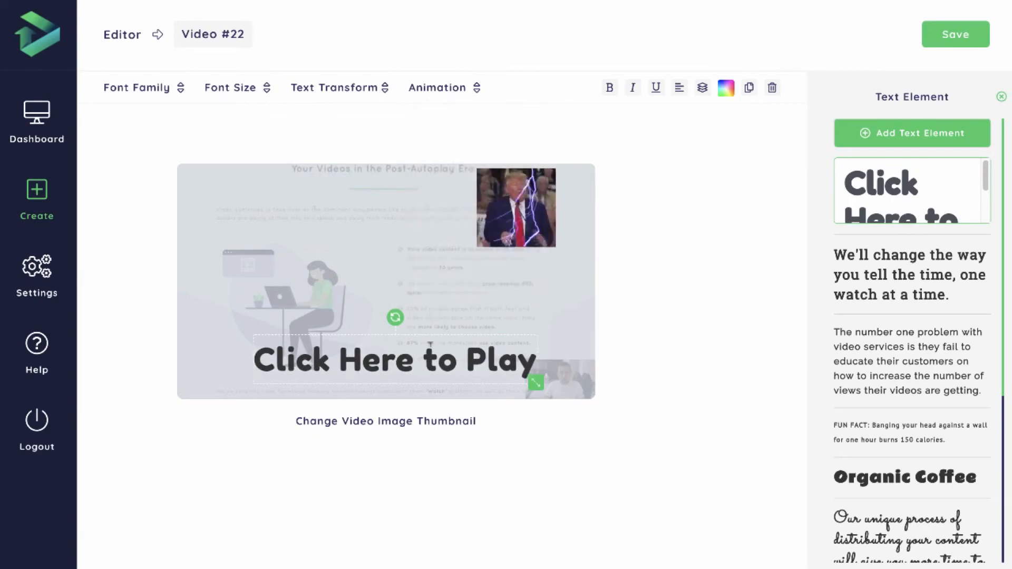
# Try two other animations from further down the list on the "Click Here to Play" text.
pyautogui.moveTo(443, 88)
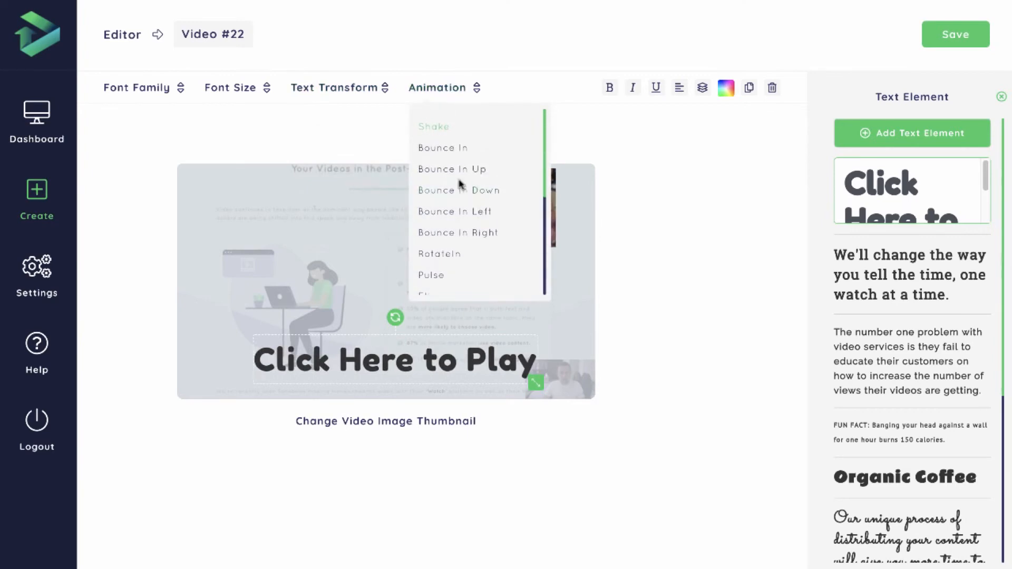
pyautogui.scroll(-3, 462, 184)
pyautogui.click(441, 270)
pyautogui.scroll(-1, 444, 273)
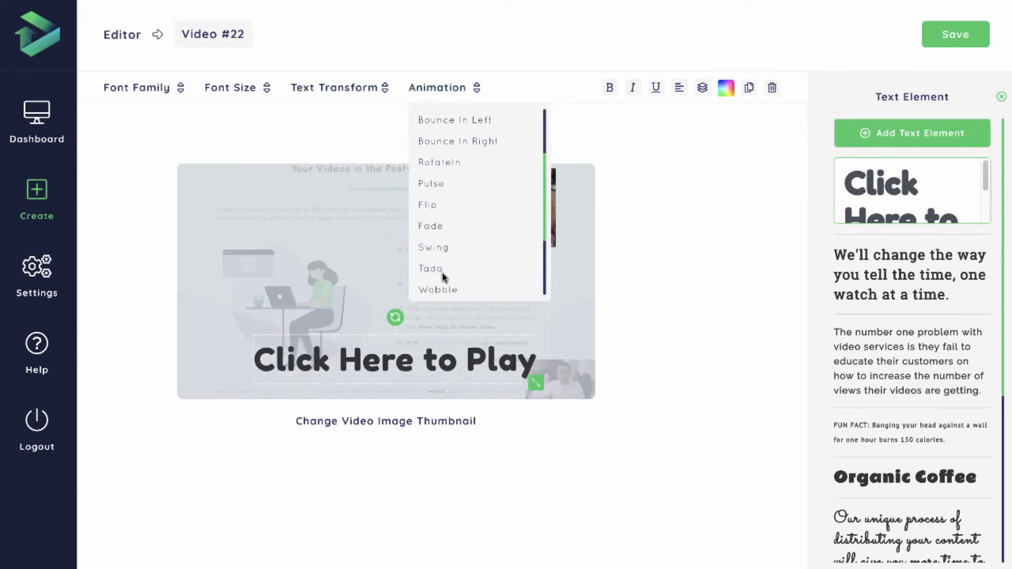
pyautogui.scroll(-1, 448, 285)
pyautogui.click(438, 291)
# Choose a different animation for the "Click Here to Play" text, close the text settings and reselect the text.
pyautogui.scroll(-1, 444, 286)
pyautogui.scroll(-2, 452, 283)
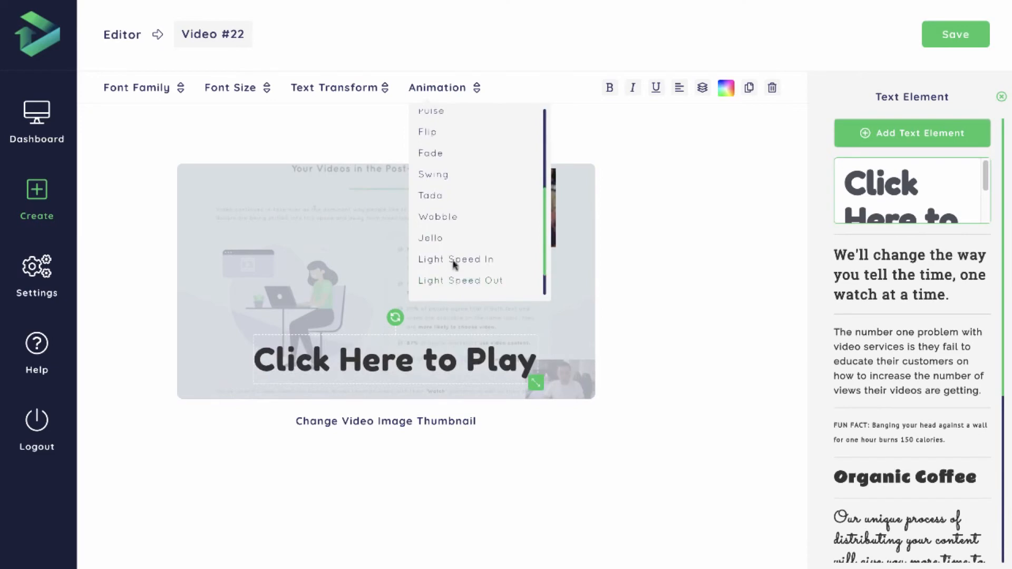
pyautogui.scroll(2, 438, 224)
pyautogui.click(437, 167)
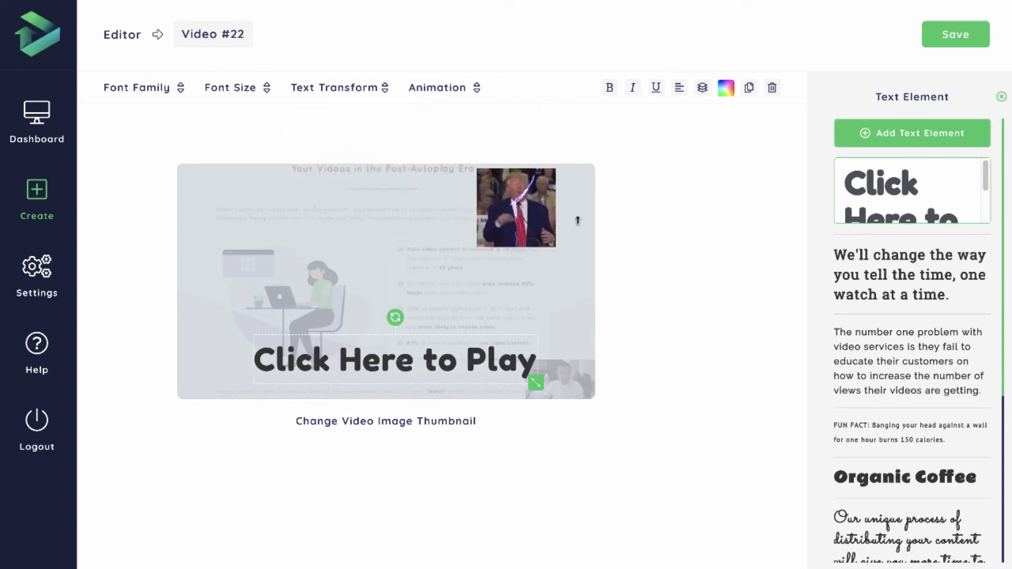
pyautogui.click(1002, 98)
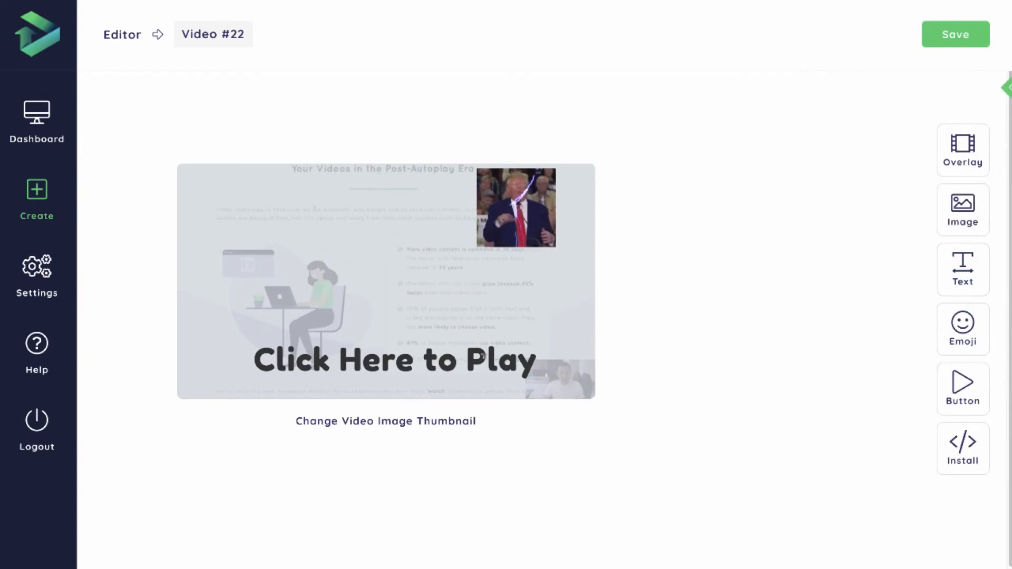
pyautogui.click(482, 357)
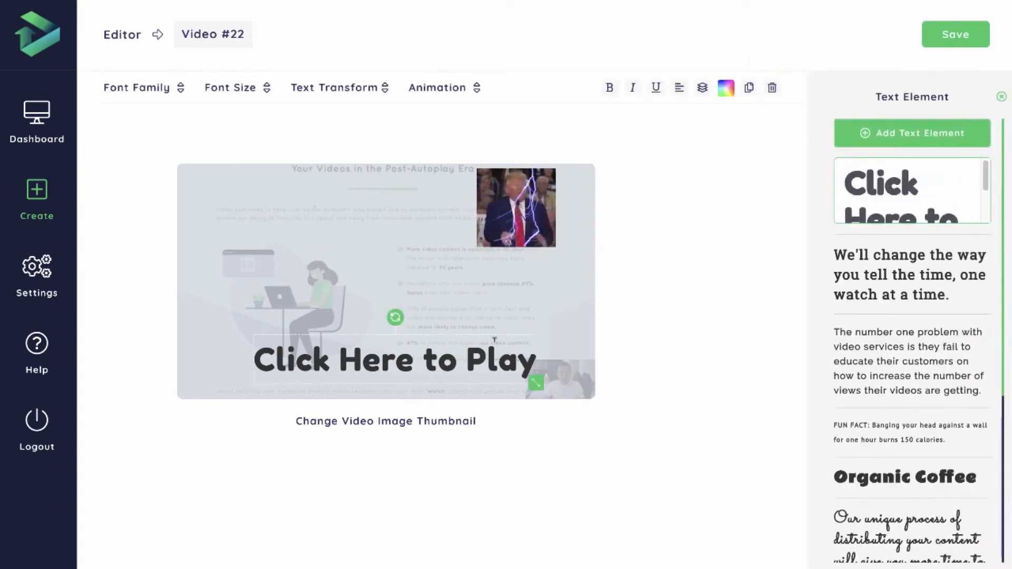
# Close the text settings and look through several categories of the emoji library, returning to People & General.
pyautogui.click(1001, 96)
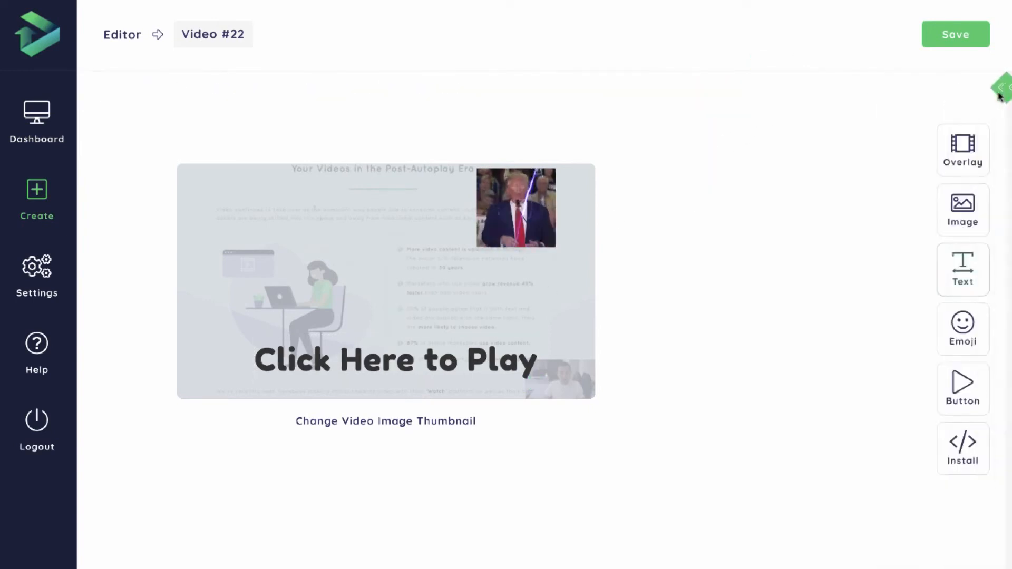
pyautogui.click(963, 328)
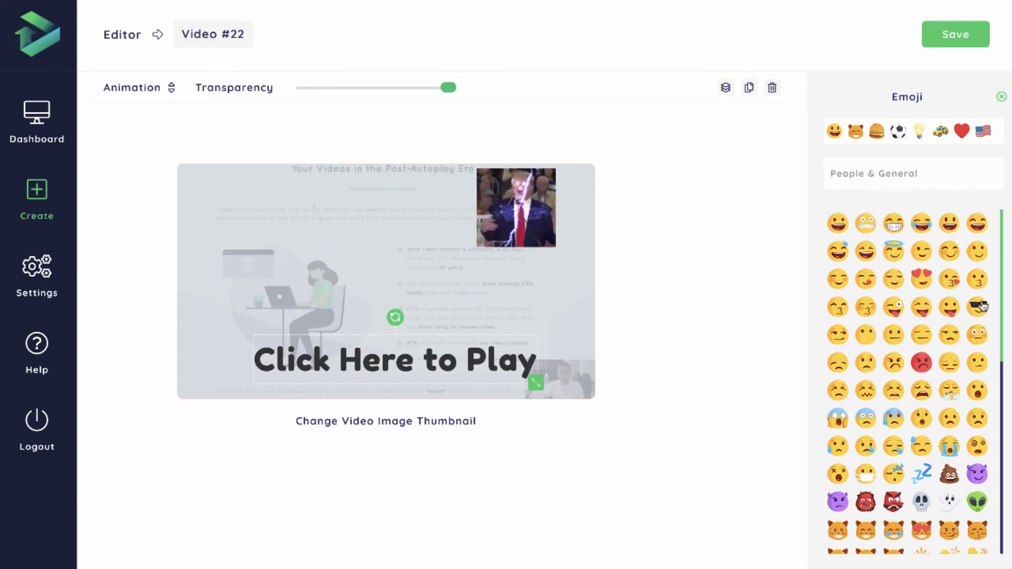
pyautogui.scroll(-5, 903, 307)
pyautogui.scroll(5, 904, 264)
pyautogui.click(862, 138)
pyautogui.click(880, 138)
pyautogui.click(899, 139)
pyautogui.click(841, 139)
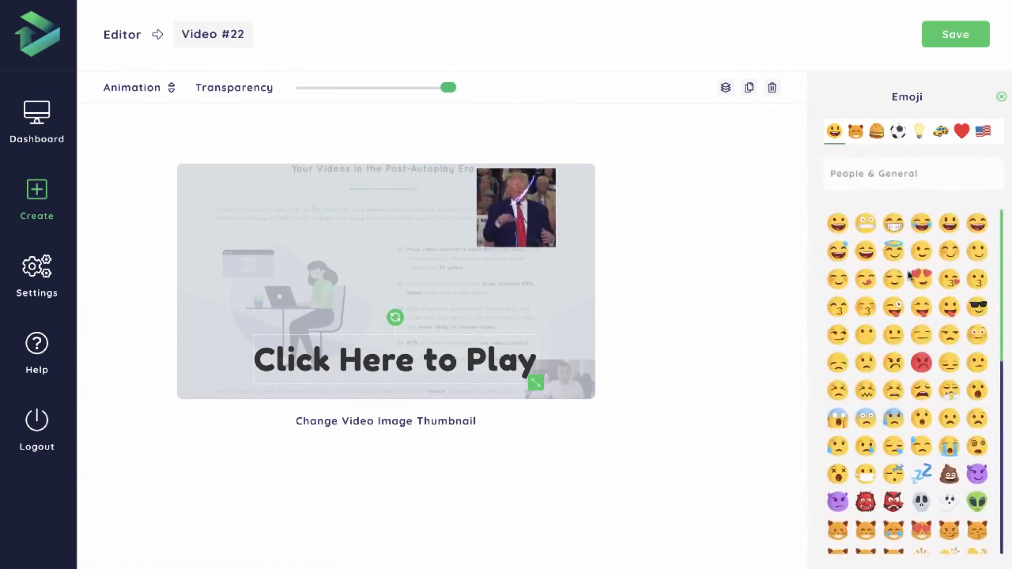
# Add the toothy grinning emoji just after the "Click Here to Play" text and apply the Pulse animation to it.
pyautogui.click(894, 223)
pyautogui.moveTo(393, 280); pyautogui.dragTo(550, 360)
pyautogui.moveTo(562, 359); pyautogui.dragTo(555, 363)
pyautogui.click(155, 95)
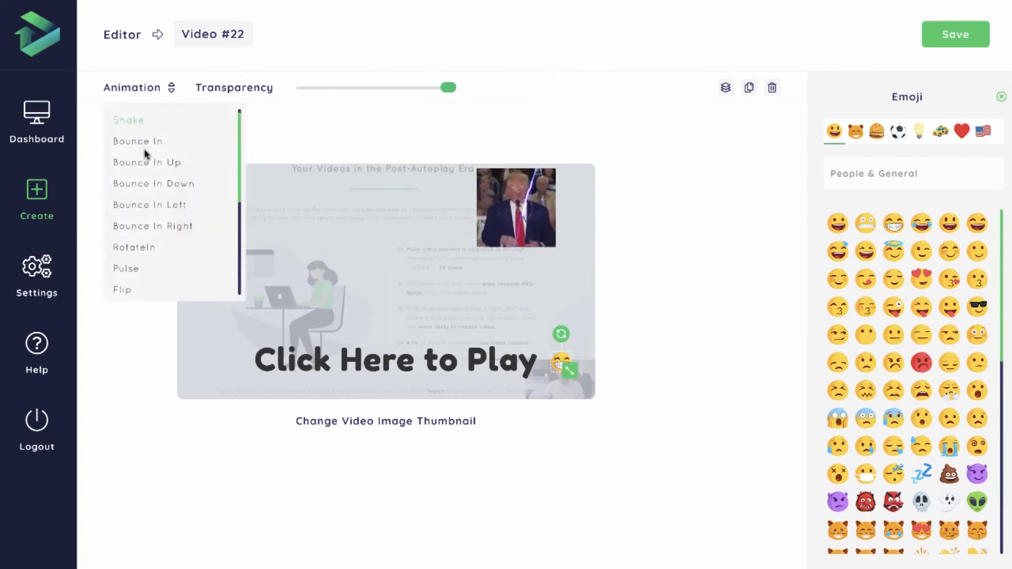
pyautogui.click(127, 270)
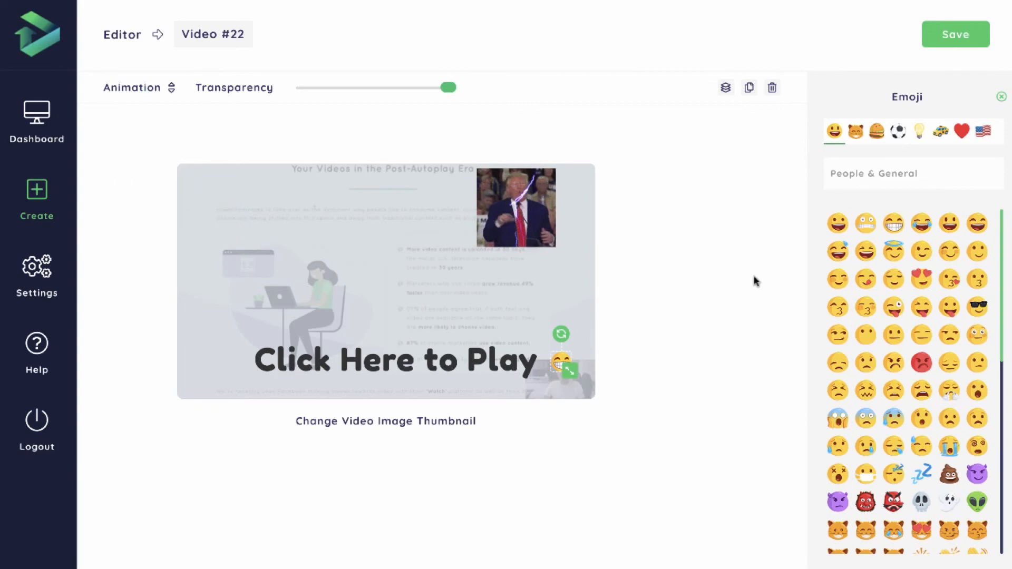
# Add the solid rounded triangle play button to the centre of the video cover.
pyautogui.click(1001, 97)
pyautogui.click(963, 395)
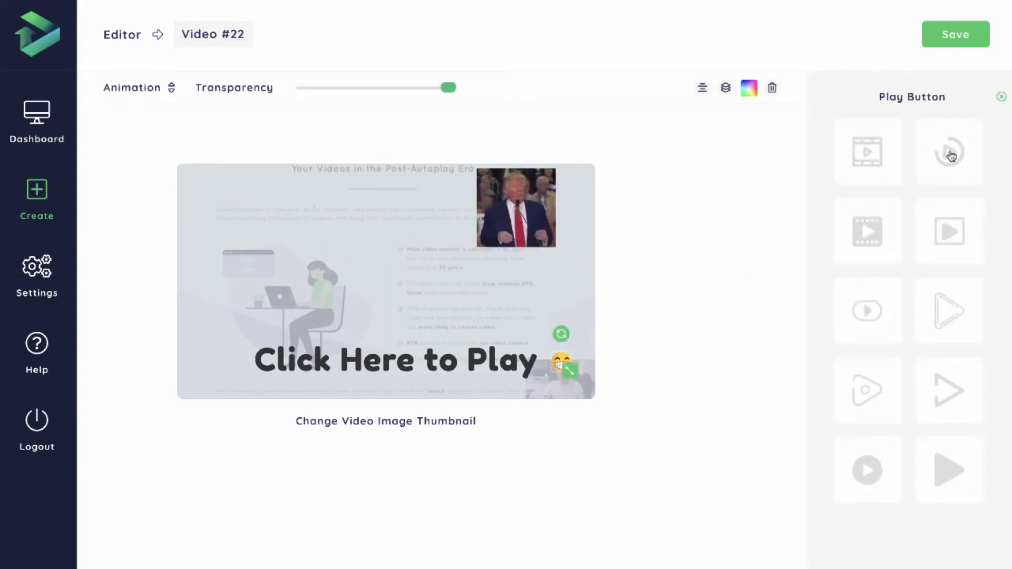
pyautogui.click(939, 484)
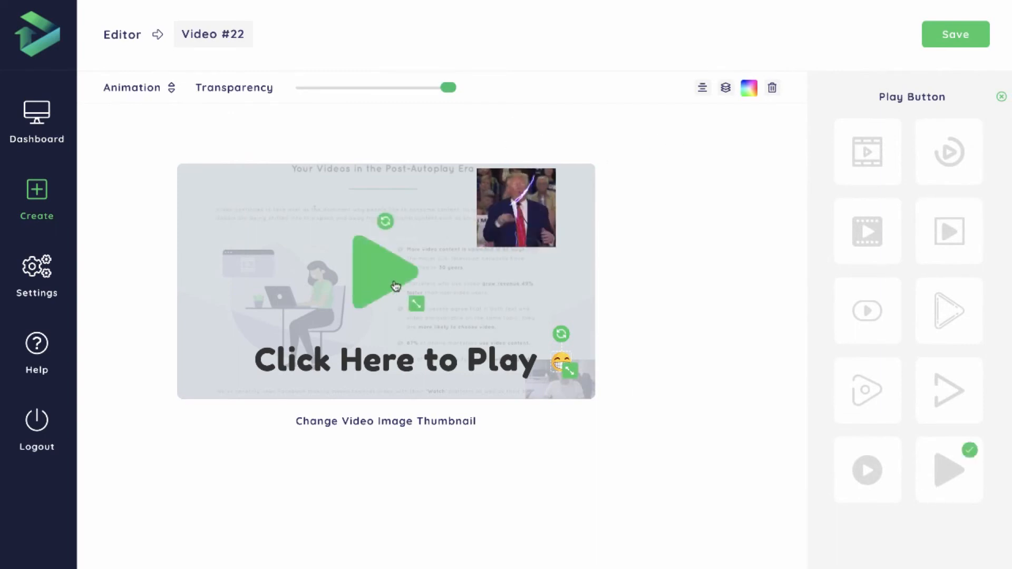
# Try purple and darker blue shades on the play button and set its colour to blue #2196f3.
pyautogui.click(749, 88)
pyautogui.click(905, 172)
pyautogui.click(757, 159)
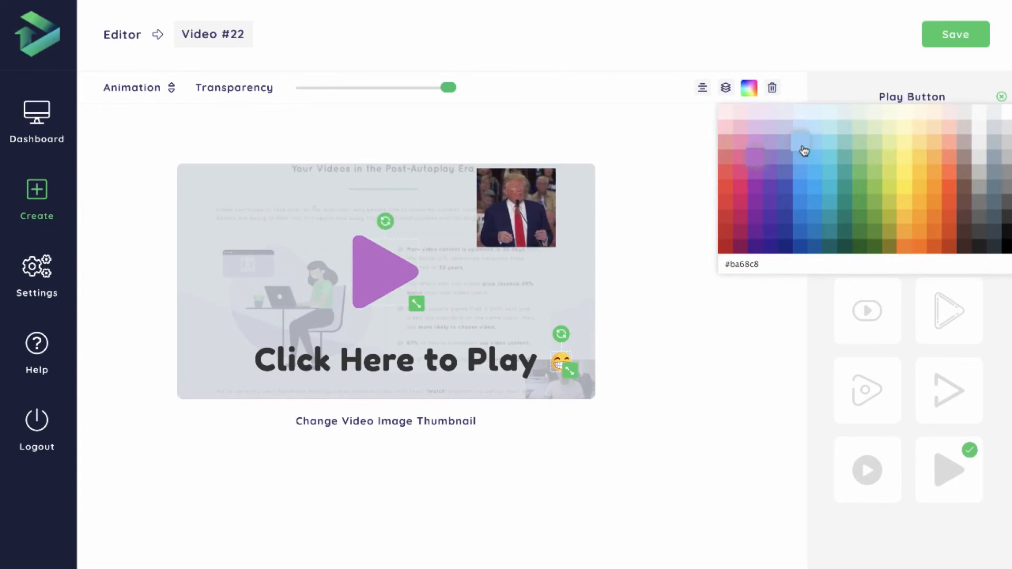
pyautogui.click(802, 192)
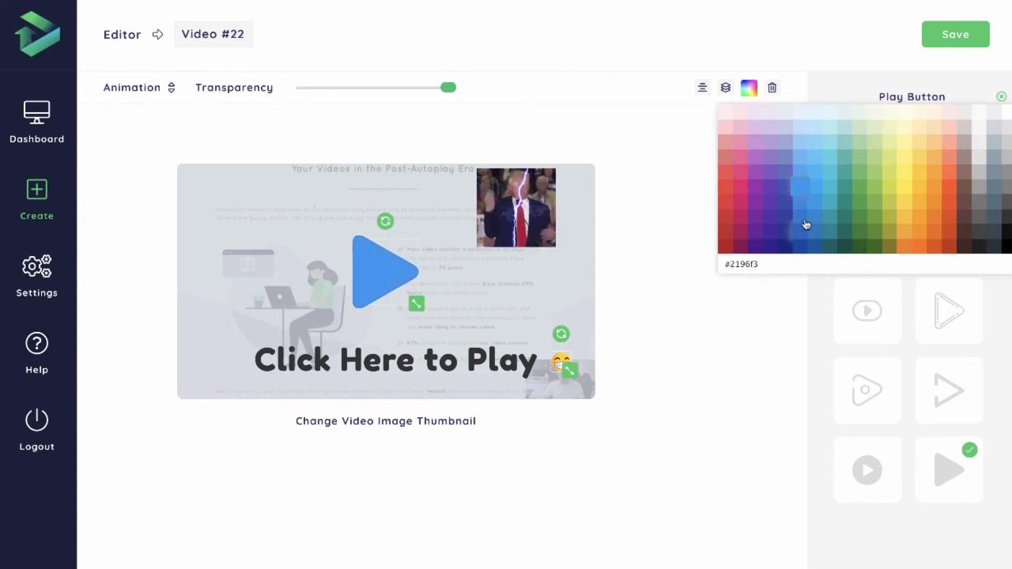
pyautogui.click(806, 221)
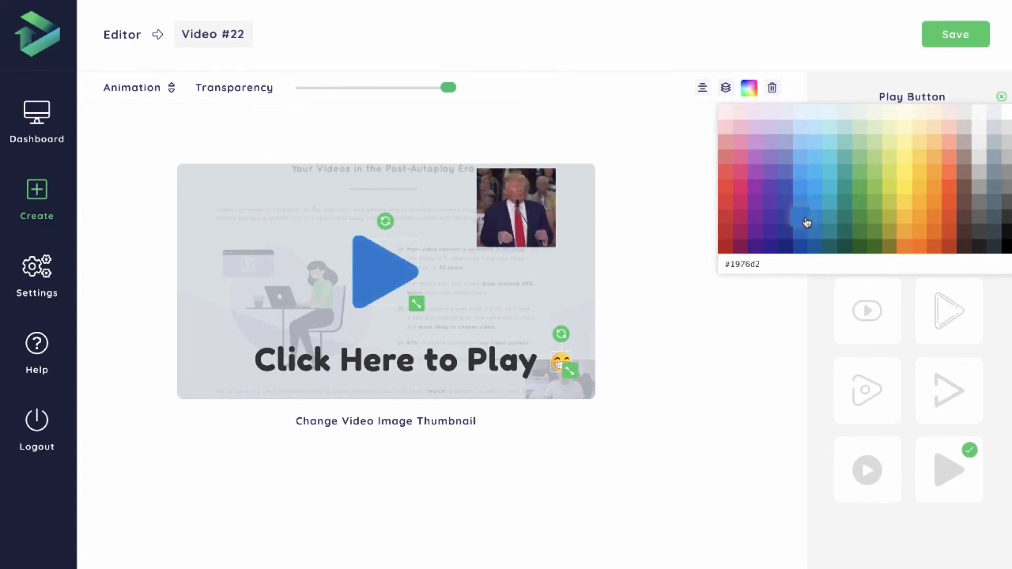
pyautogui.click(800, 188)
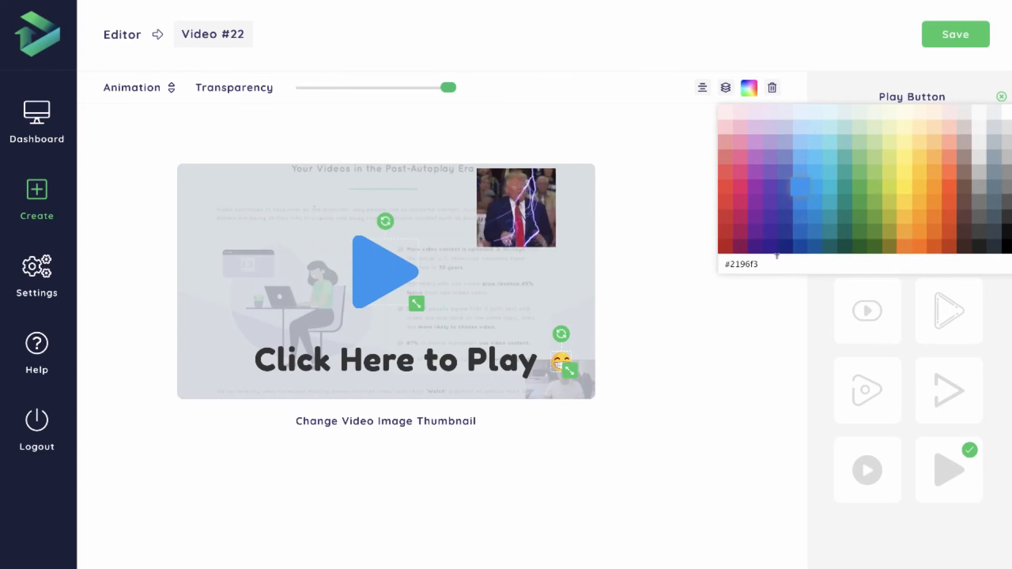
# Recolour the "Click Here to Play" text to a blue similar to the play button.
pyautogui.click(463, 367)
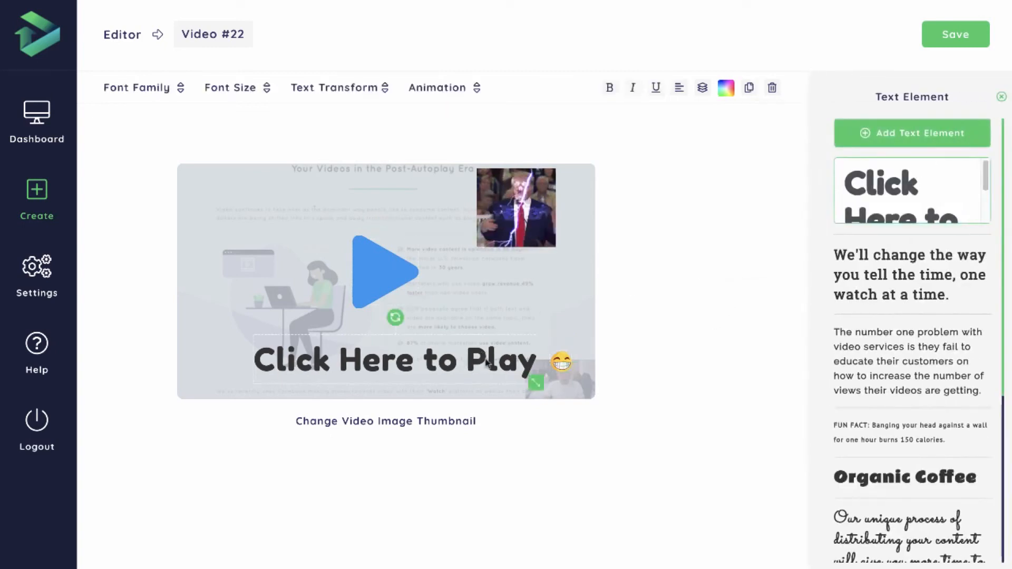
pyautogui.click(727, 93)
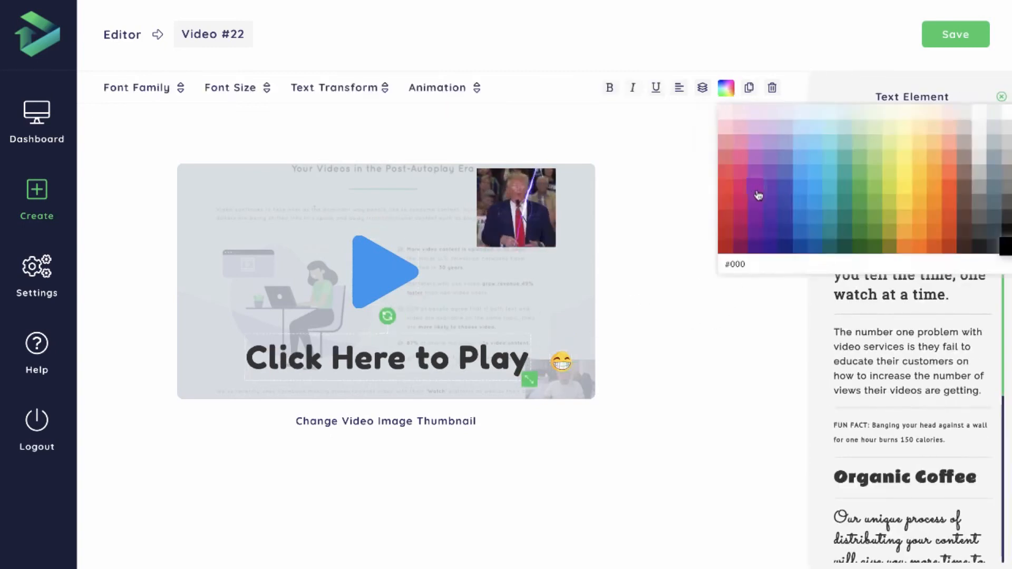
pyautogui.click(803, 199)
# Shift the play button slightly down and left, and shrink the GIF, placing it nearer the video's upper-right corner.
pyautogui.click(373, 266)
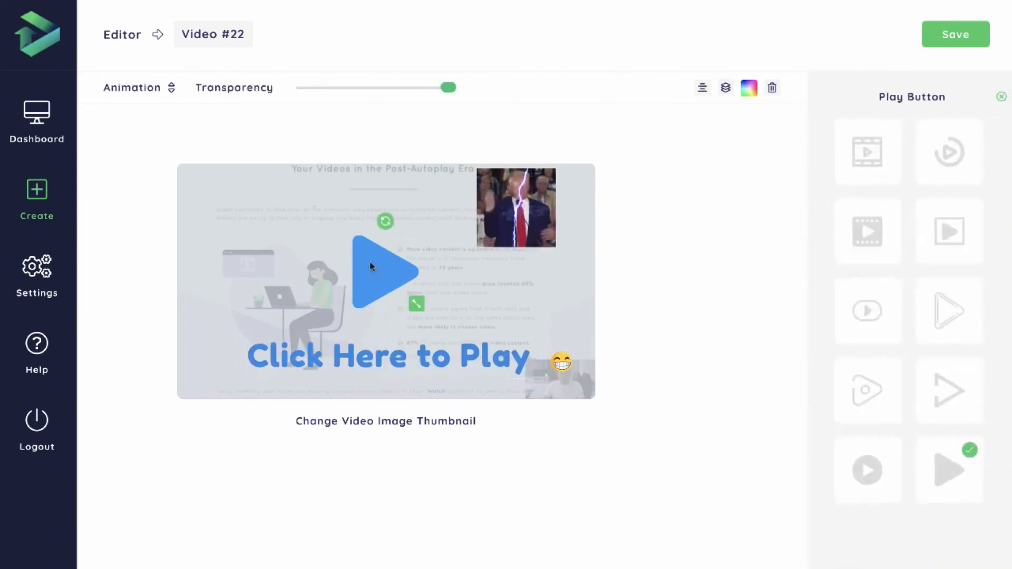
pyautogui.click(703, 90)
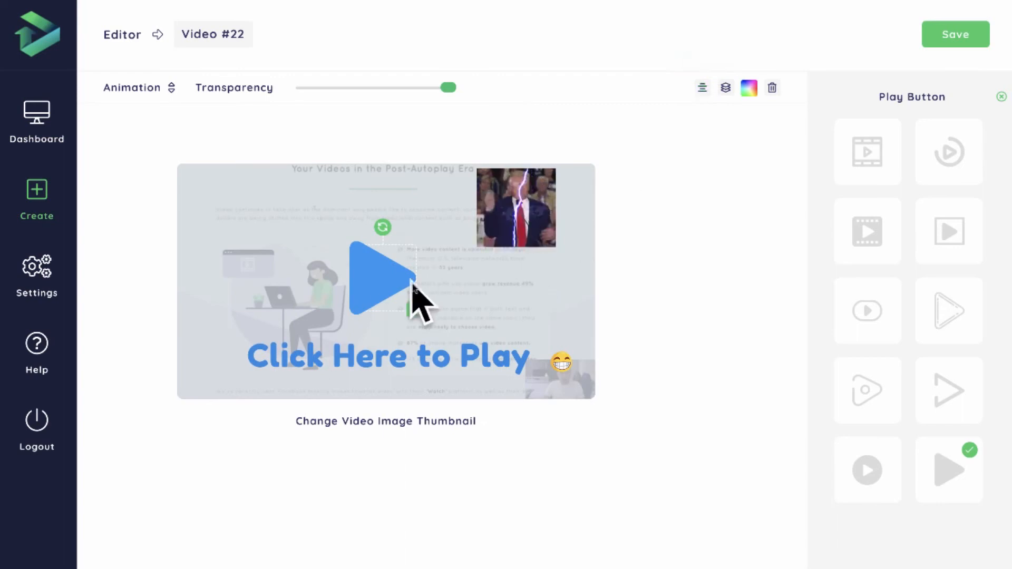
pyautogui.click(517, 222)
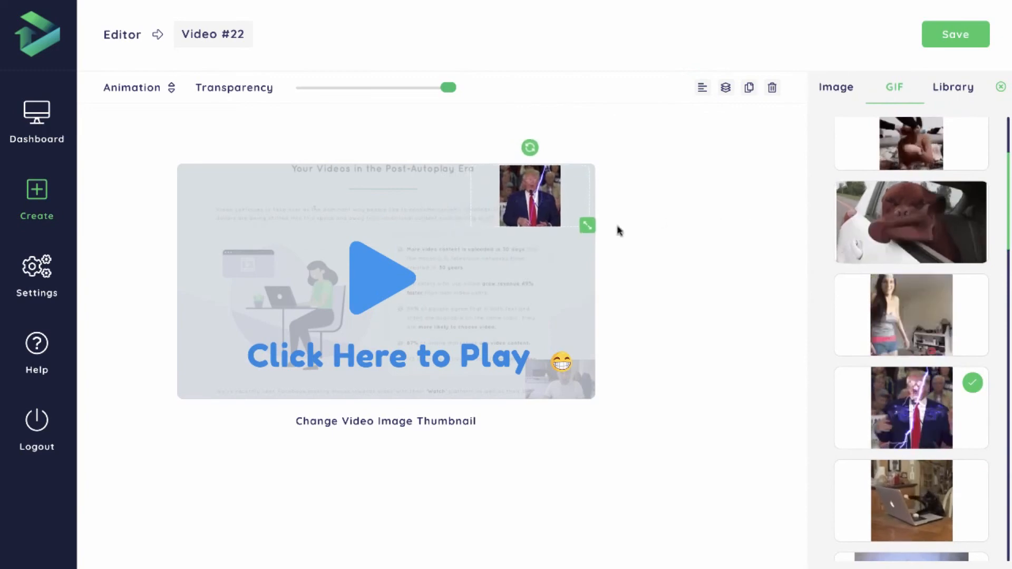
# Reduce the "Click Here to Play" font to roughly two thirds of its size and nudge the text slightly left.
pyautogui.click(444, 344)
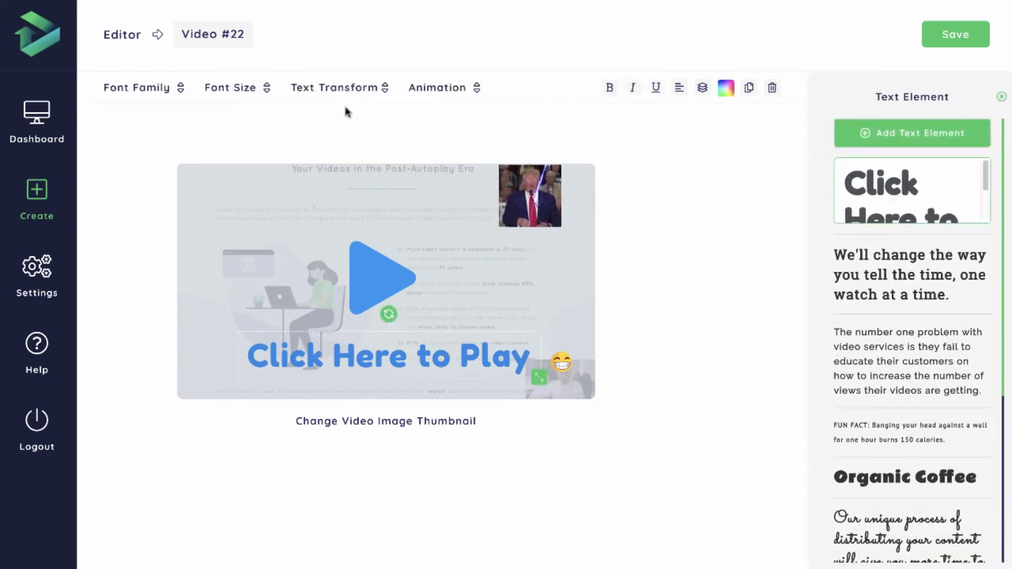
pyautogui.click(244, 89)
pyautogui.click(227, 290)
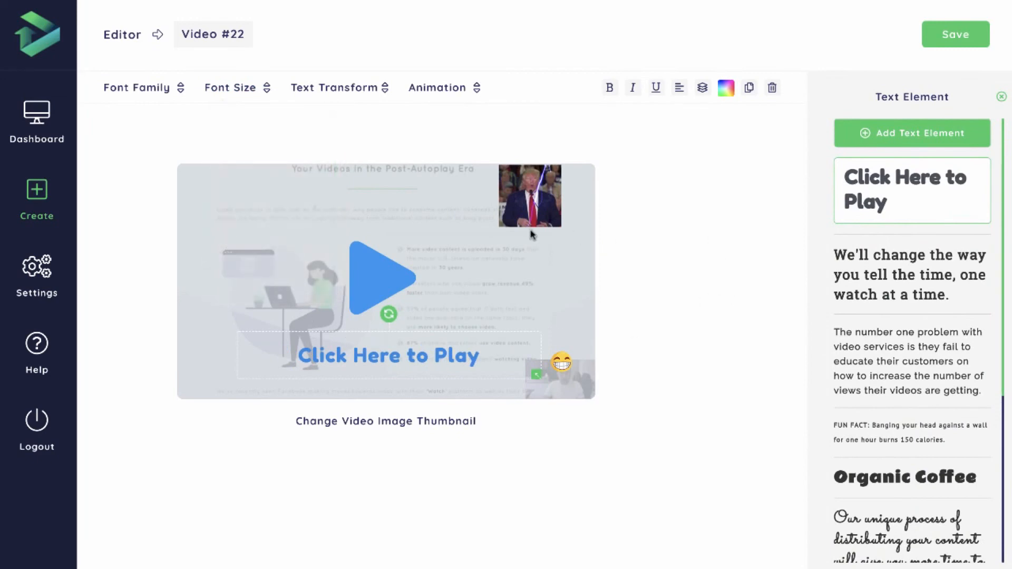
pyautogui.moveTo(417, 357); pyautogui.dragTo(410, 354)
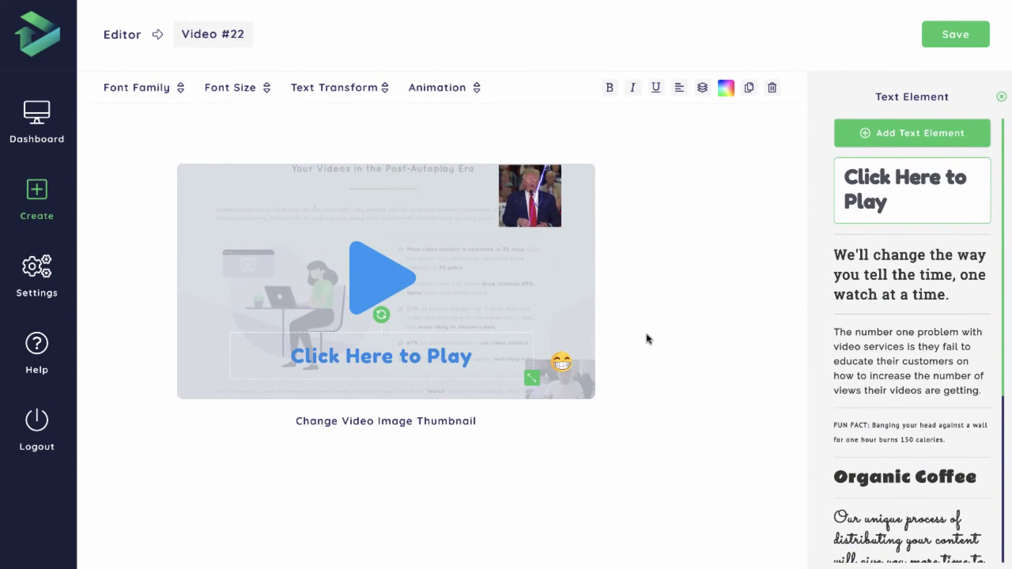
# Move the grinning emoji left so it sits directly after the "Click Here to Play" text, and deselect it.
pyautogui.click(563, 363)
pyautogui.moveTo(569, 363); pyautogui.dragTo(503, 360)
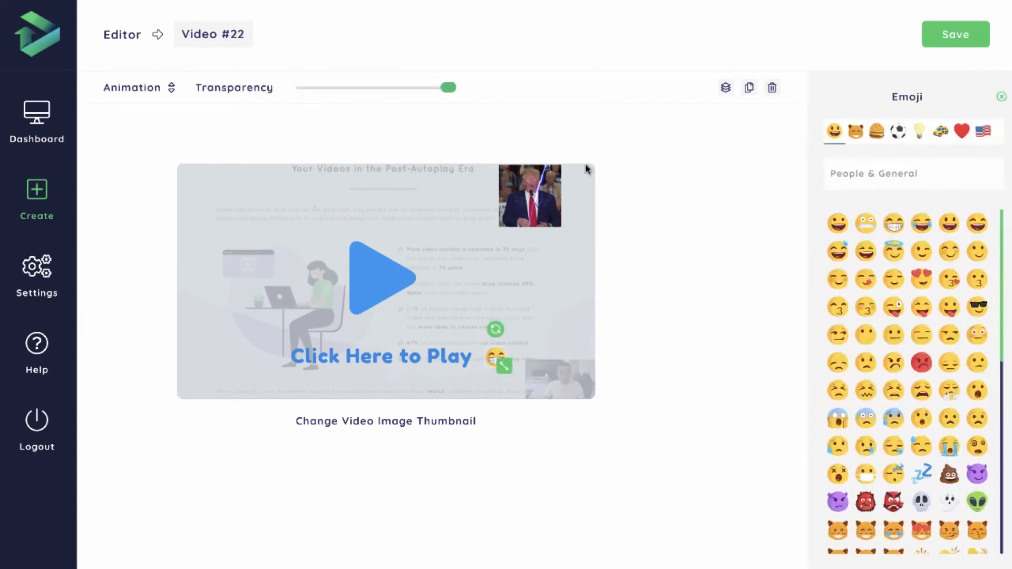
pyautogui.click(516, 314)
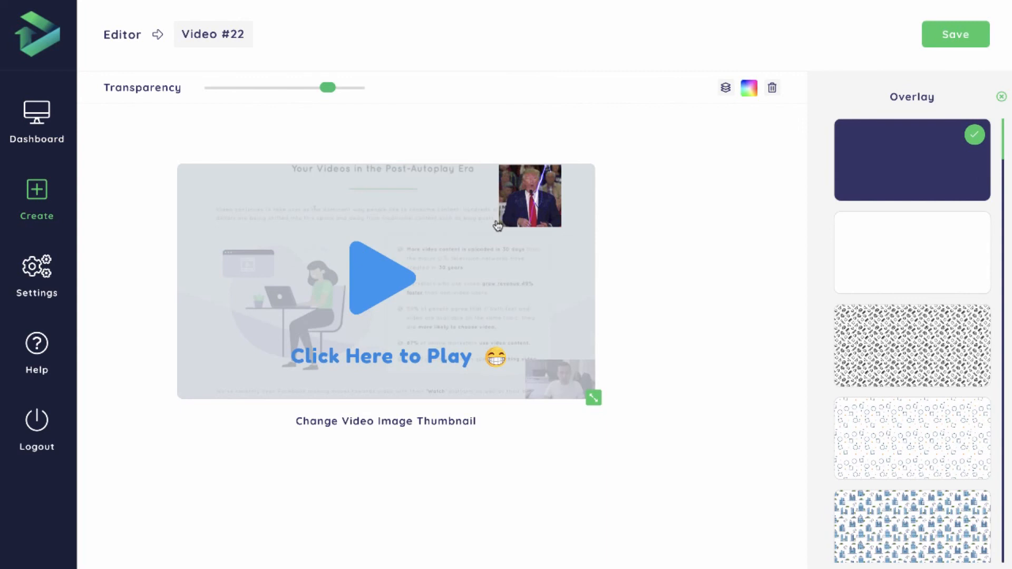
# Apply an animation from further down the list to the blue play button and close its settings.
pyautogui.click(395, 281)
pyautogui.click(132, 87)
pyautogui.scroll(-3, 158, 211)
pyautogui.moveTo(131, 106)
pyautogui.click(132, 252)
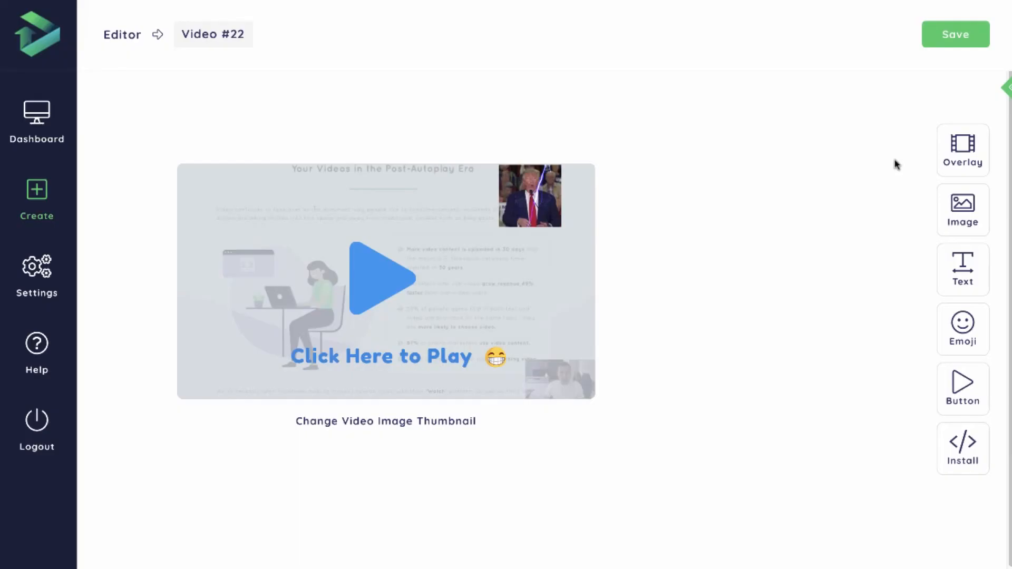
# Save the customised cover and submit the video's name as "Video #22".
pyautogui.click(955, 37)
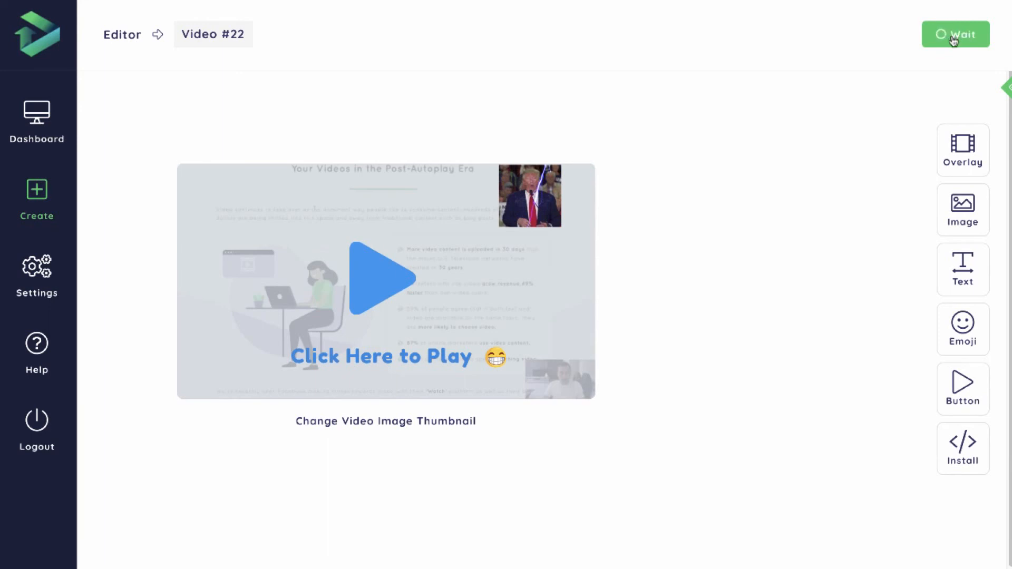
pyautogui.click(223, 36)
pyautogui.click(431, 35)
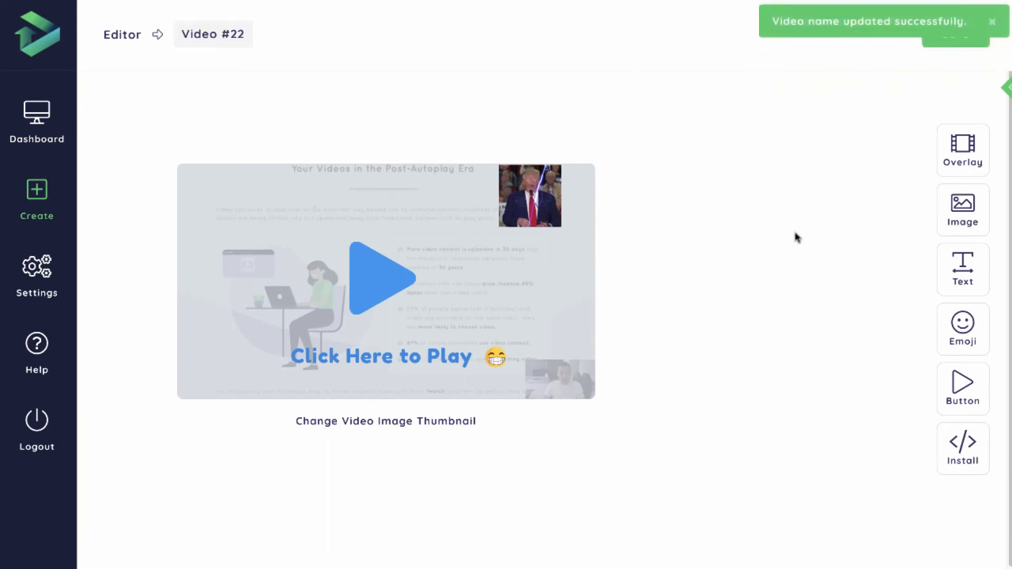
# Open the install instructions, highlight the script and the </body> tag, and copy the embed code.
pyautogui.click(964, 454)
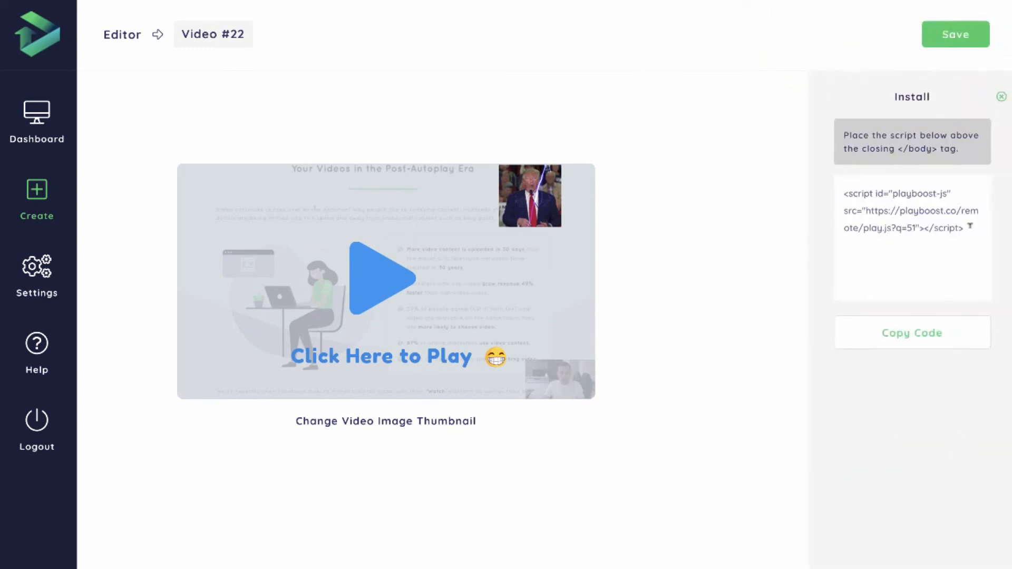
pyautogui.moveTo(970, 227); pyautogui.dragTo(845, 194)
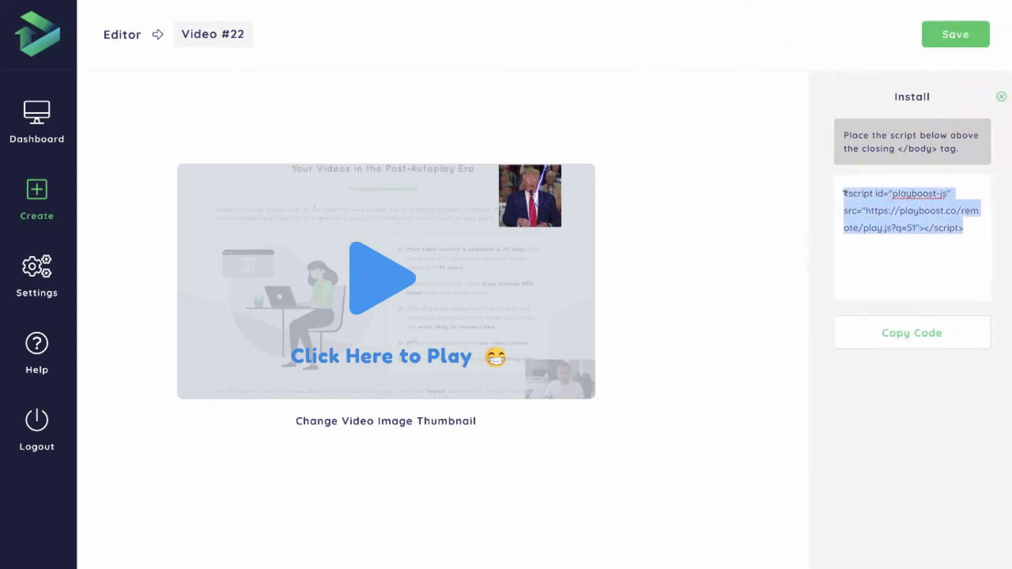
pyautogui.moveTo(898, 149); pyautogui.dragTo(932, 148)
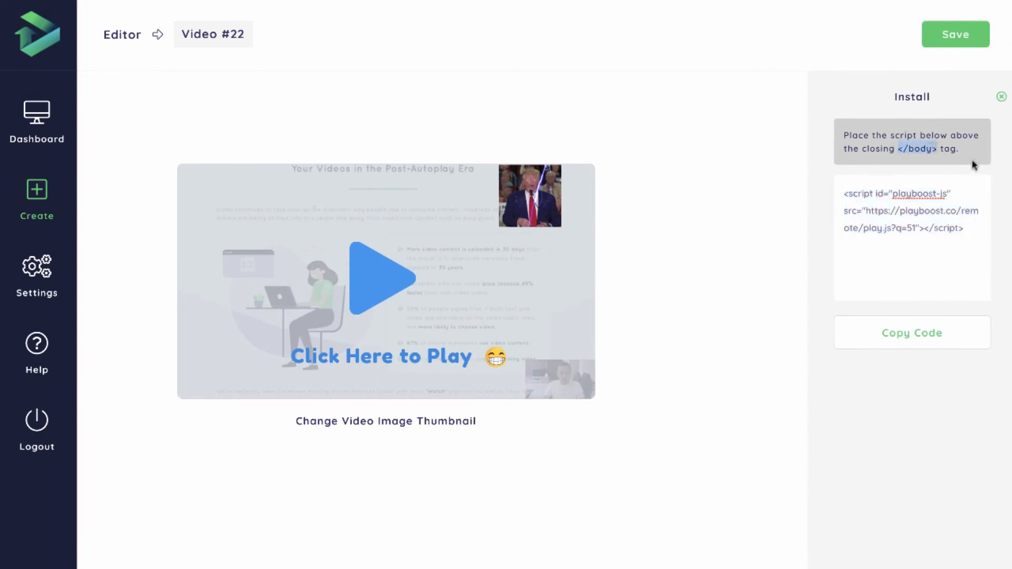
pyautogui.click(918, 336)
pyautogui.moveTo(845, 192); pyautogui.dragTo(962, 221)
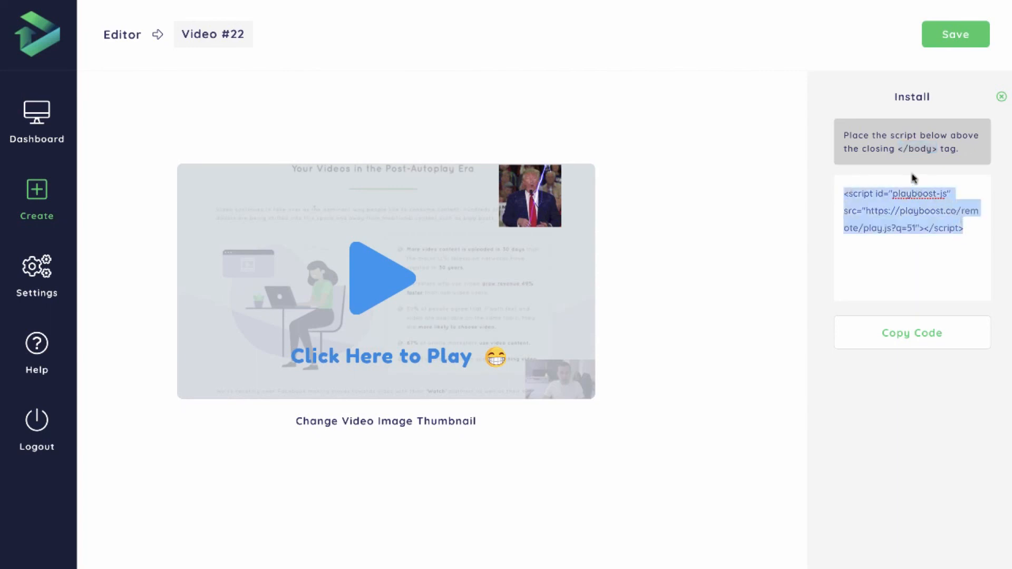